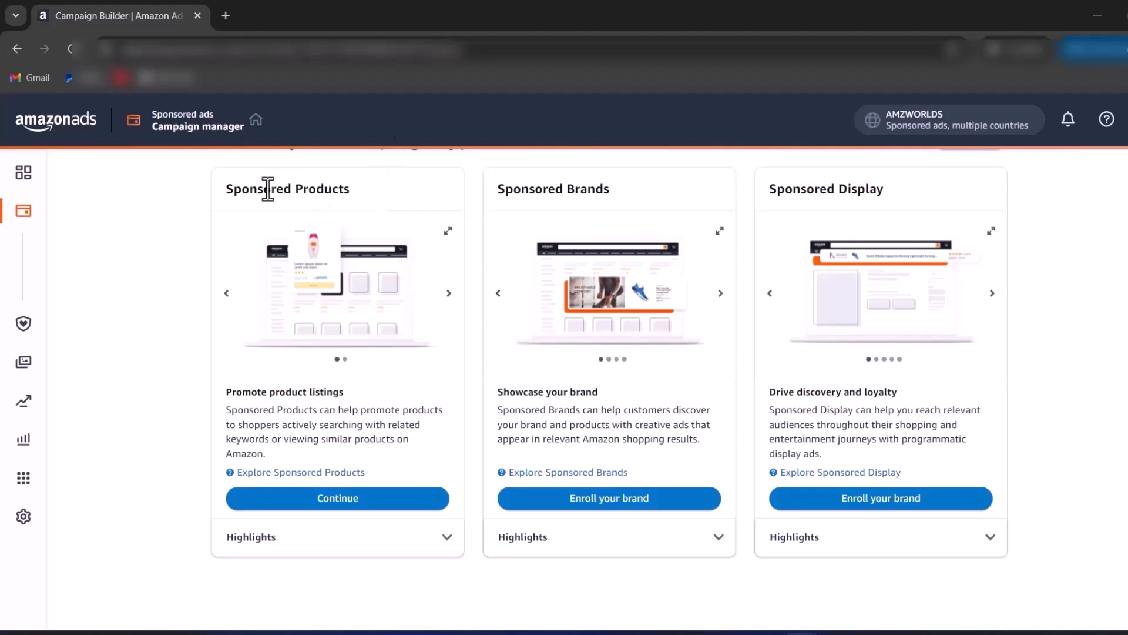
# Start a Sponsored Products campaign and clear the default ad group name.
pyautogui.click(333, 501)
pyautogui.tripleClick(194, 322)
pyautogui.press('BackSpace')
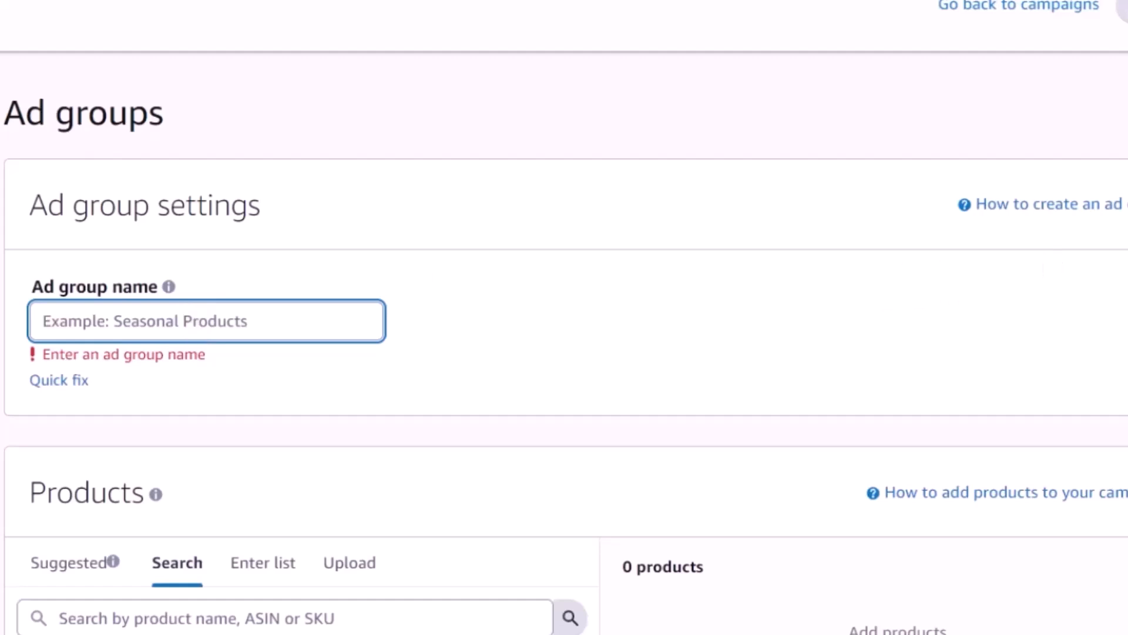
pyautogui.scroll(-2, 911, 282)
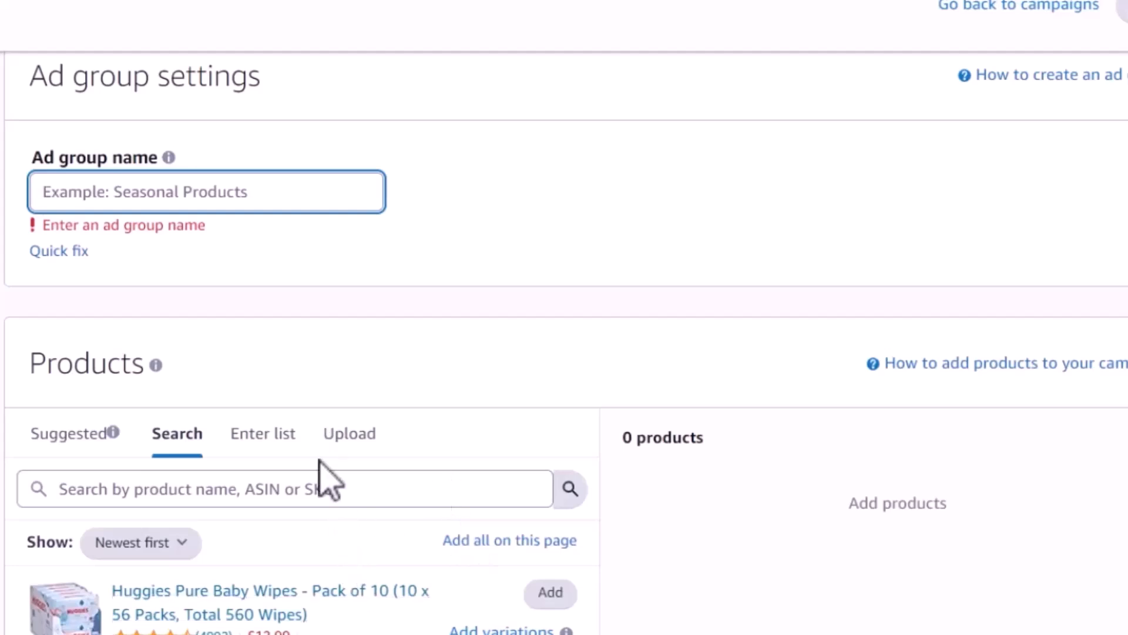
pyautogui.click(272, 172)
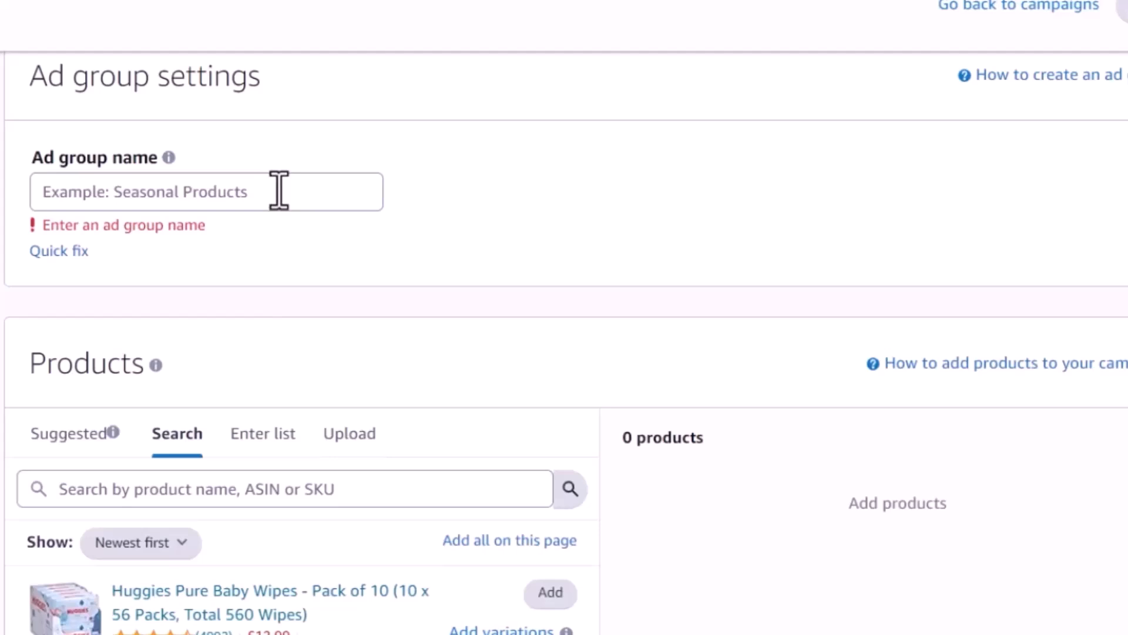
# Name the ad group "S wipes - B01MAZKGHM-SP-AUTO-".
pyautogui.click(225, 197)
pyautogui.write('Small')
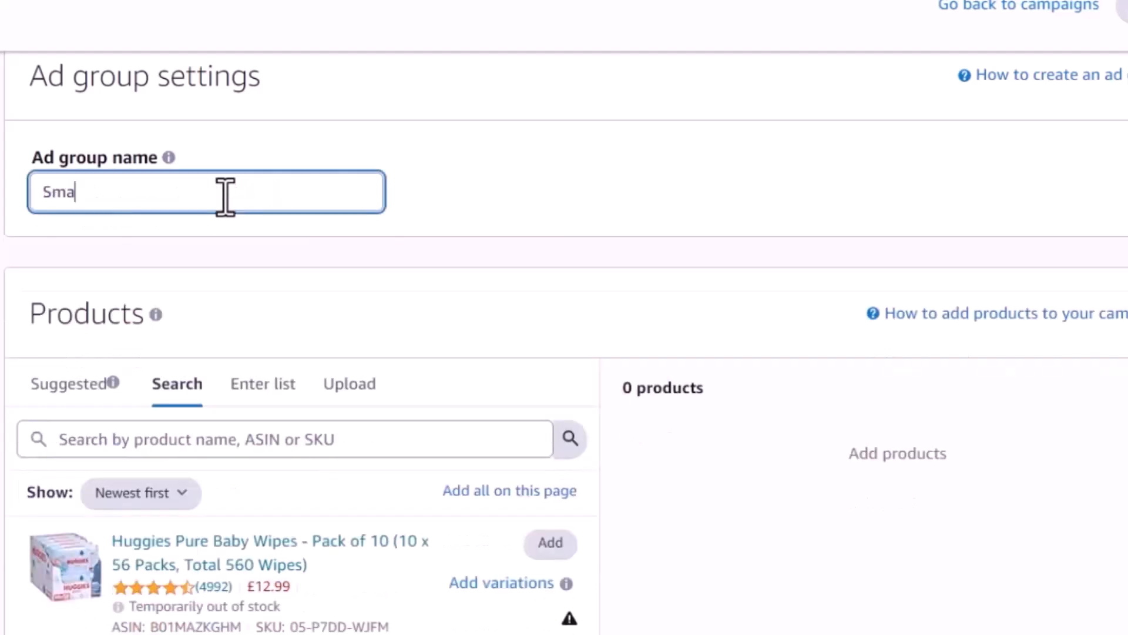
pyautogui.press('BackSpace')
pyautogui.press('BackSpace')
pyautogui.press('BackSpace')
pyautogui.press('BackSpace')
pyautogui.write('wipes -')
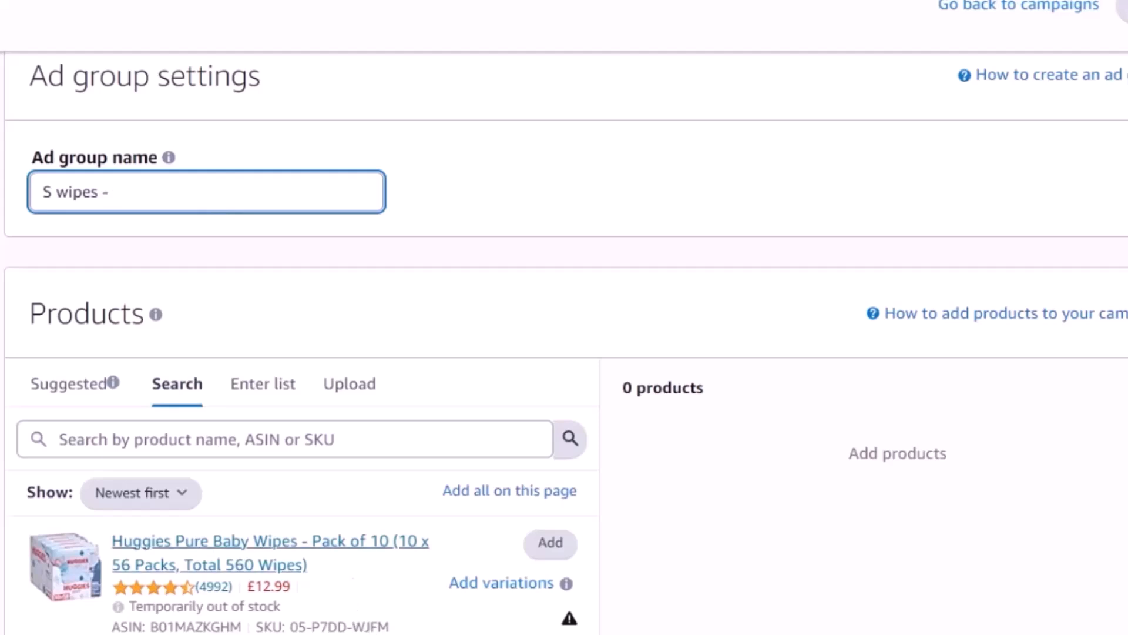
pyautogui.write('B01MAZKGHM')
pyautogui.write('-')
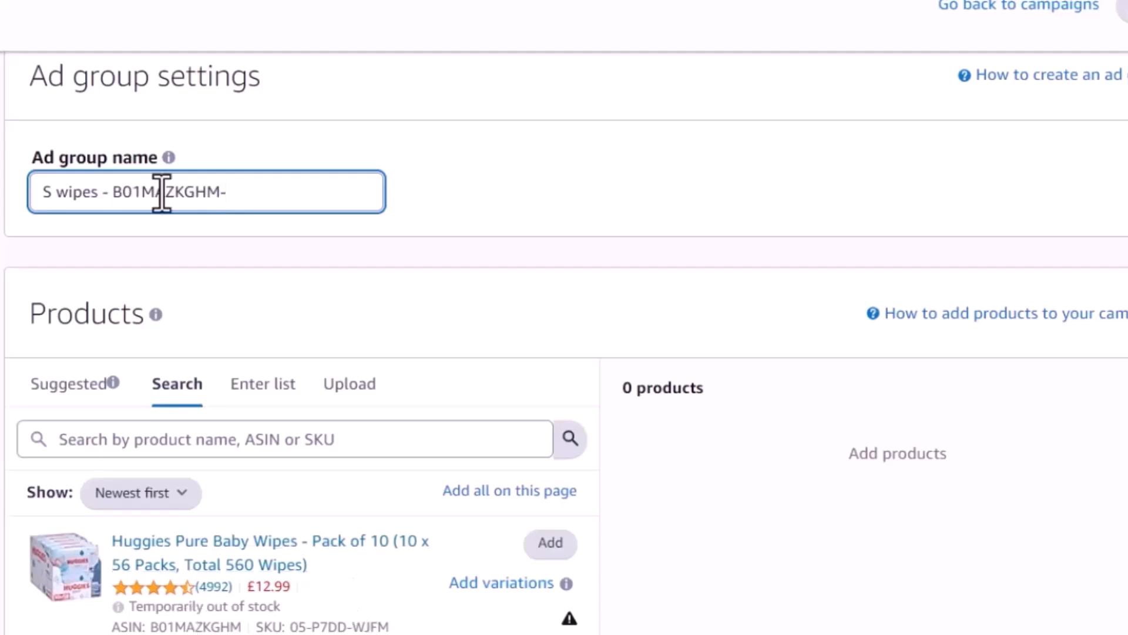
pyautogui.write('SP-AUTO')
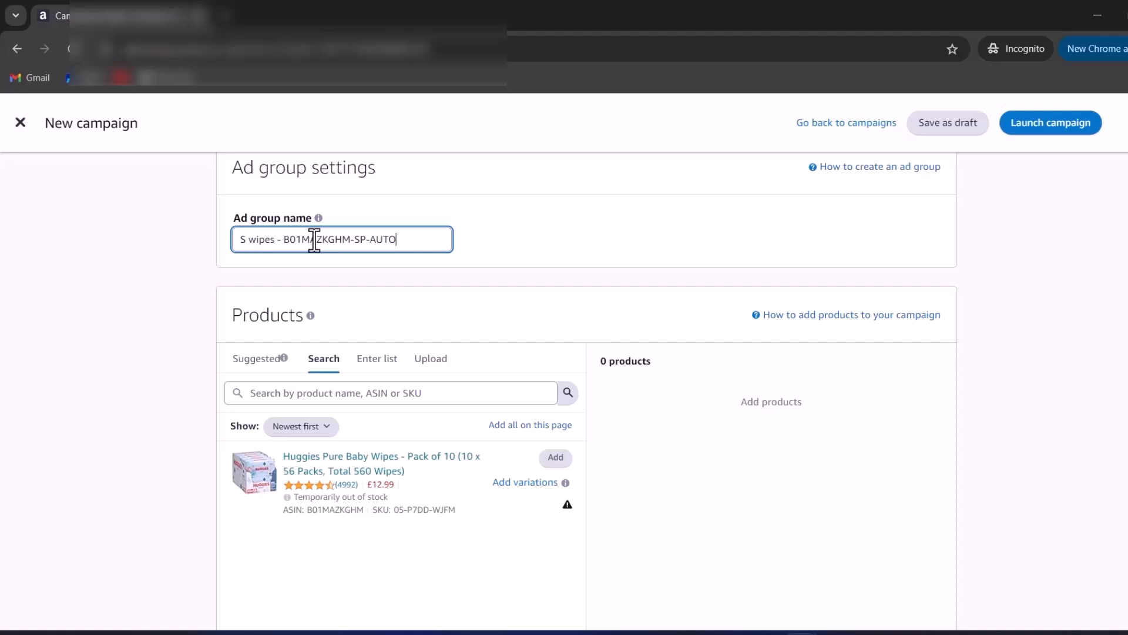
pyautogui.write('-')
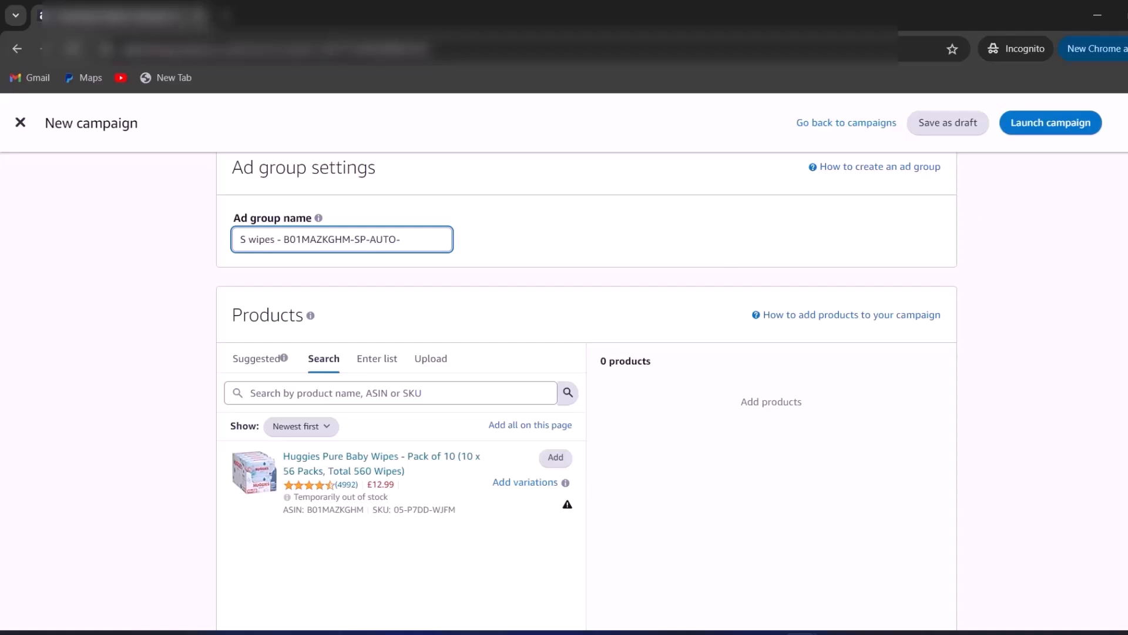
# Add the Huggies Pure Baby Wipes pack of 10 to the ad group and choose automatic targeting.
pyautogui.scroll(-1, 682, 415)
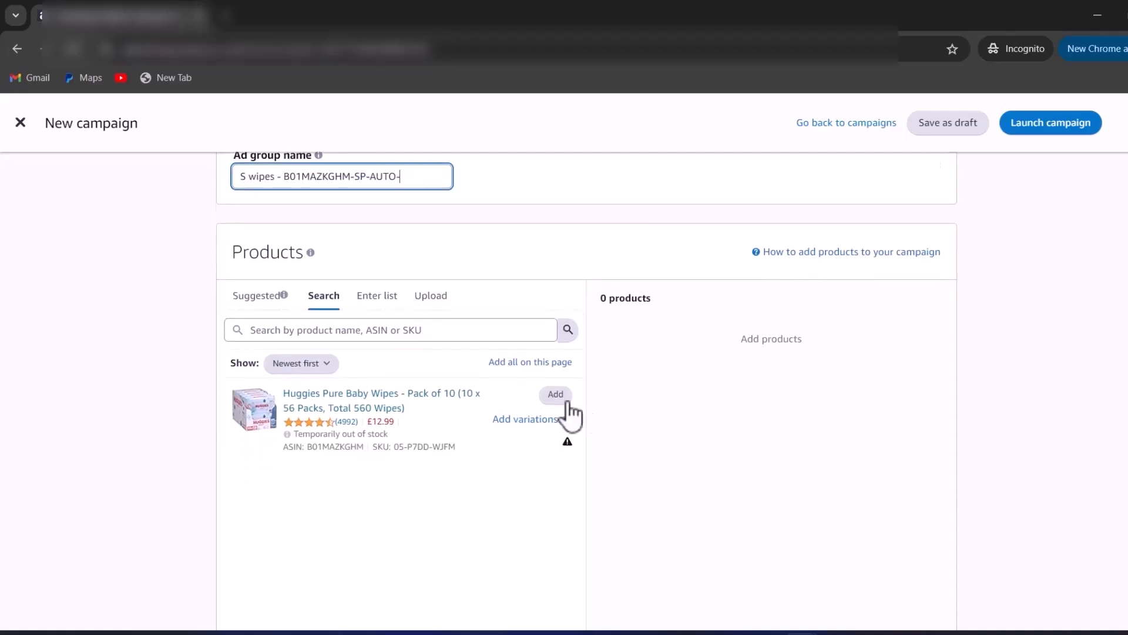
pyautogui.click(566, 405)
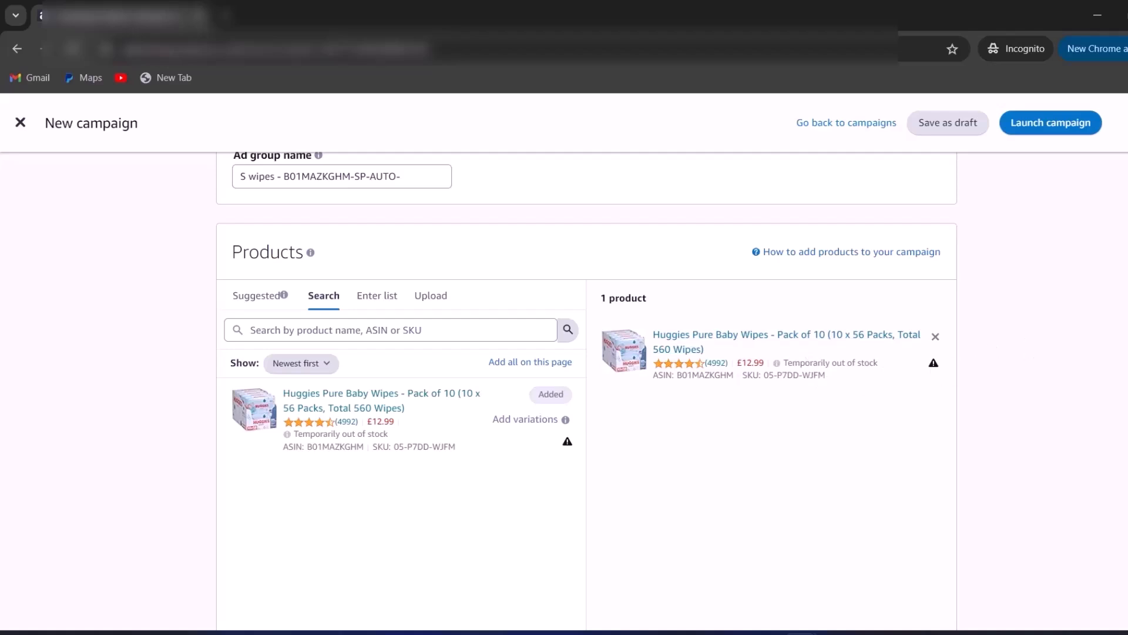
pyautogui.scroll(-3, 587, 388)
pyautogui.scroll(-3, 586, 387)
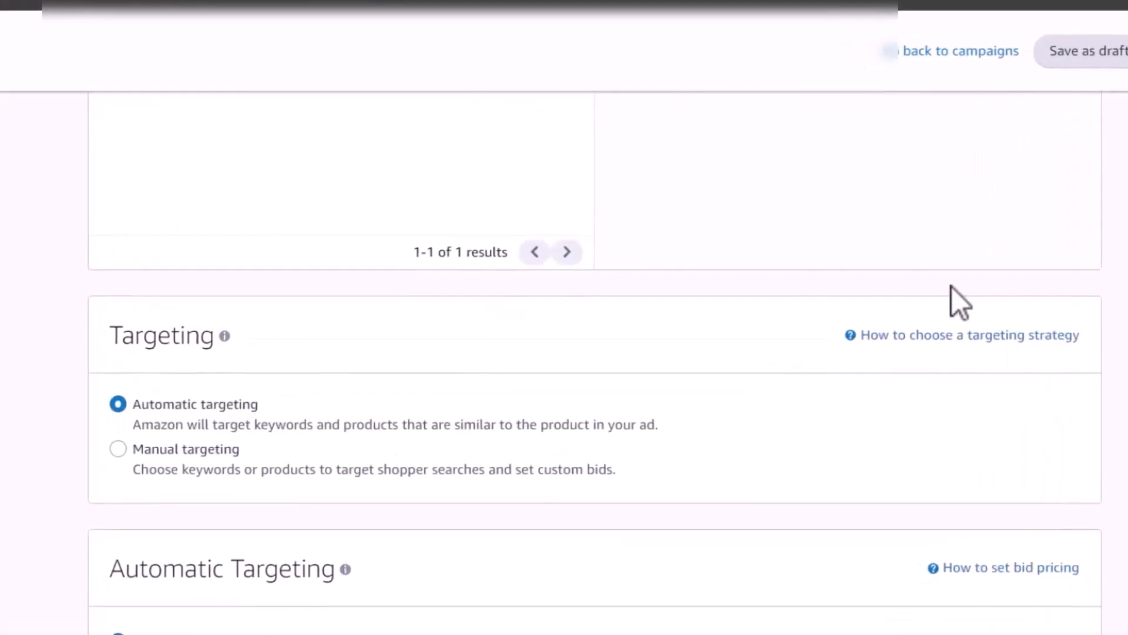
pyautogui.click(266, 408)
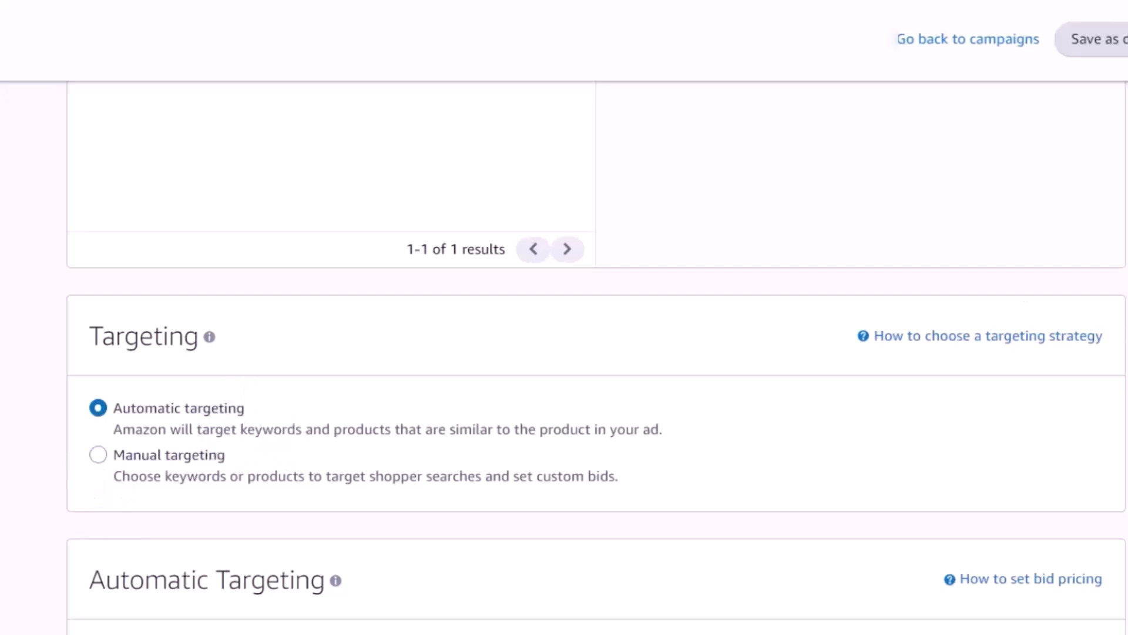
# Switch automatic targeting from a default bid to bids by targeting group.
pyautogui.scroll(-5, 562, 310)
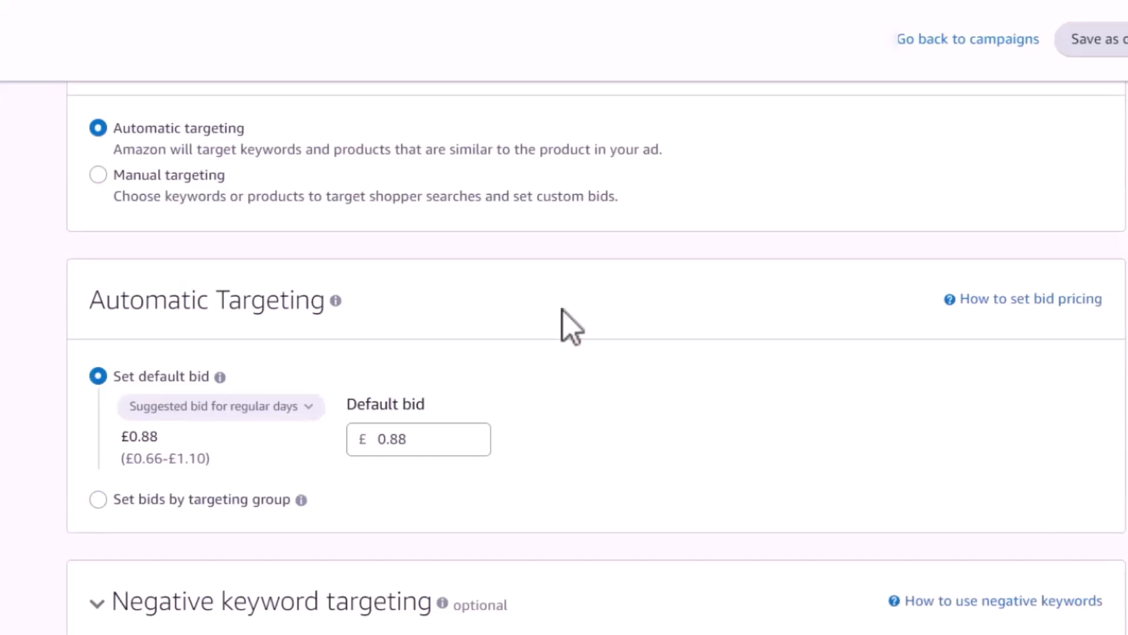
pyautogui.click(171, 406)
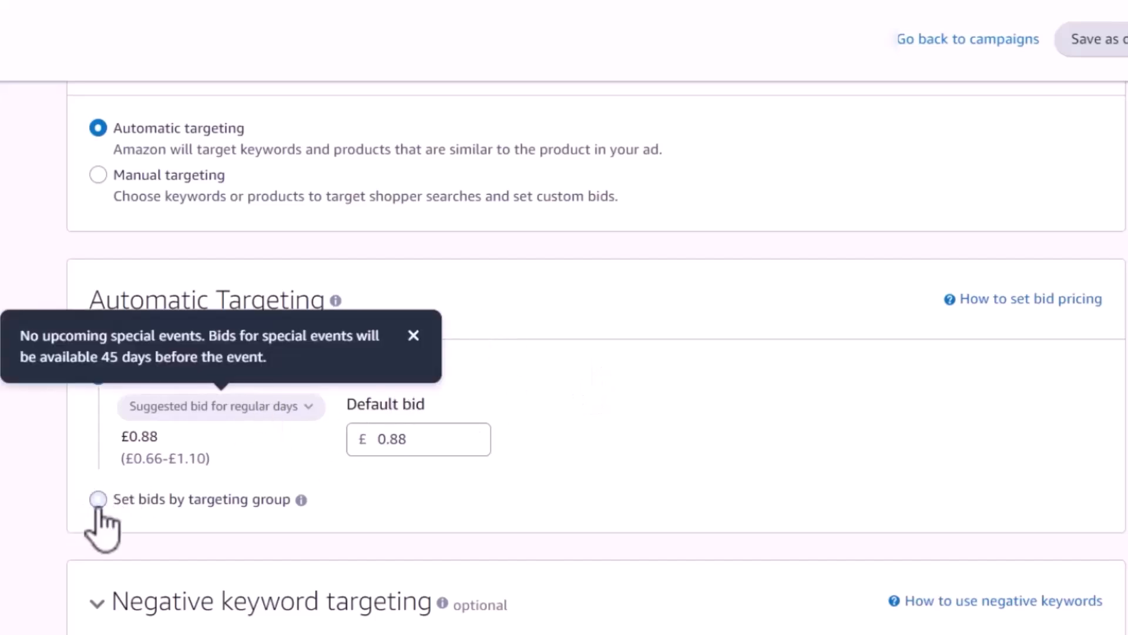
pyautogui.click(98, 500)
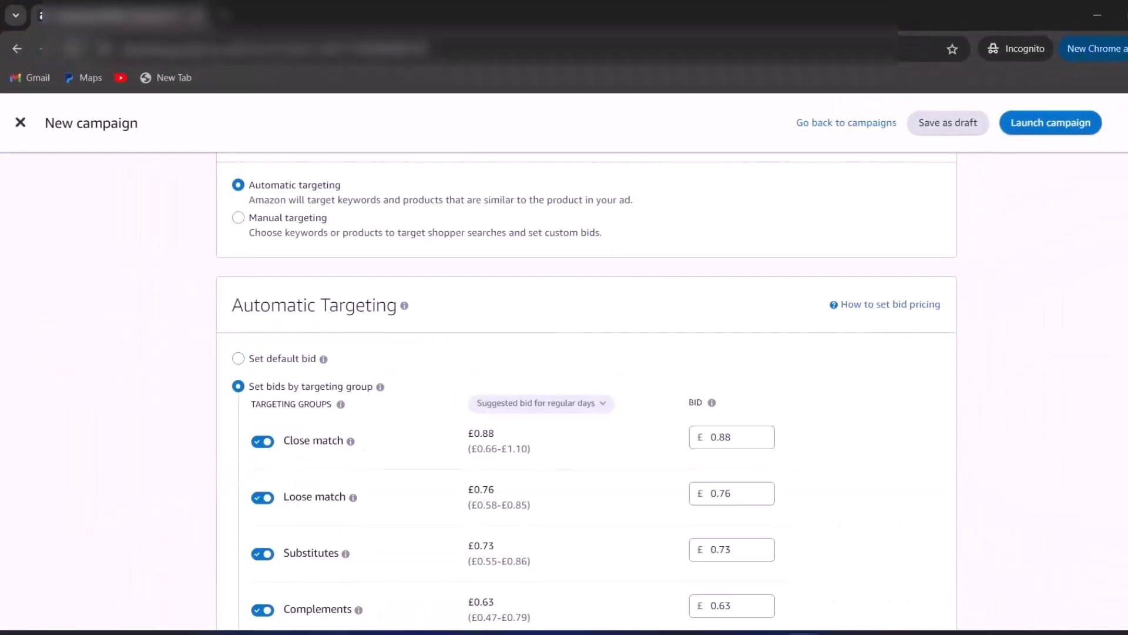
pyautogui.scroll(-2, 618, 167)
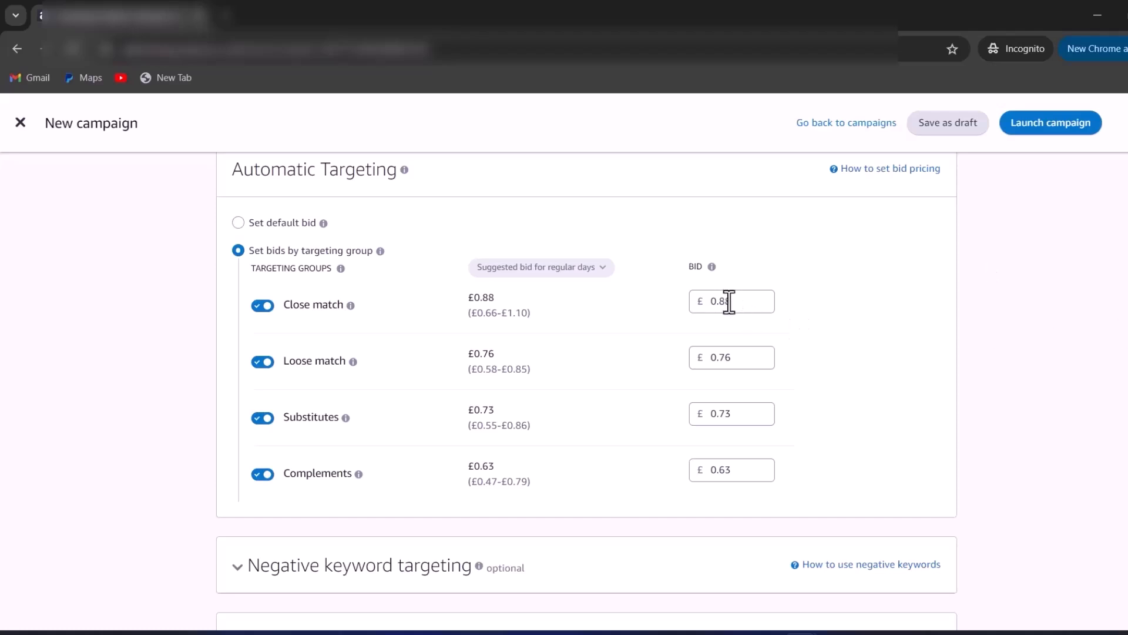
# Review the targeting groups with their suggested bids and read the explanations of close match and loose match.
pyautogui.click(712, 266)
pyautogui.scroll(-2, 533, 441)
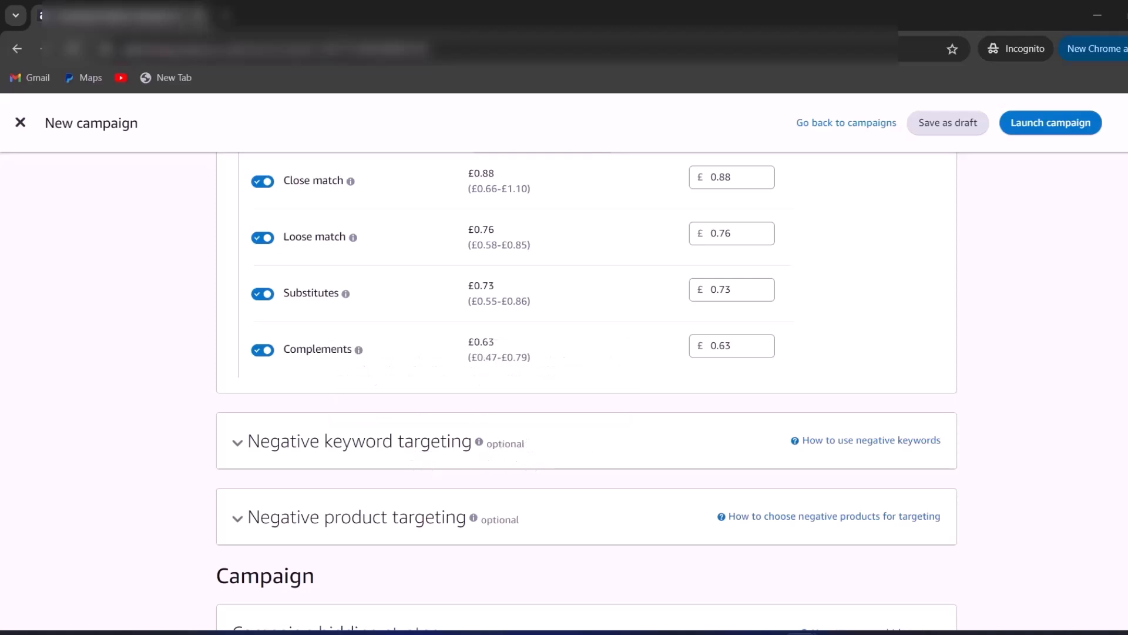
pyautogui.scroll(2, 458, 259)
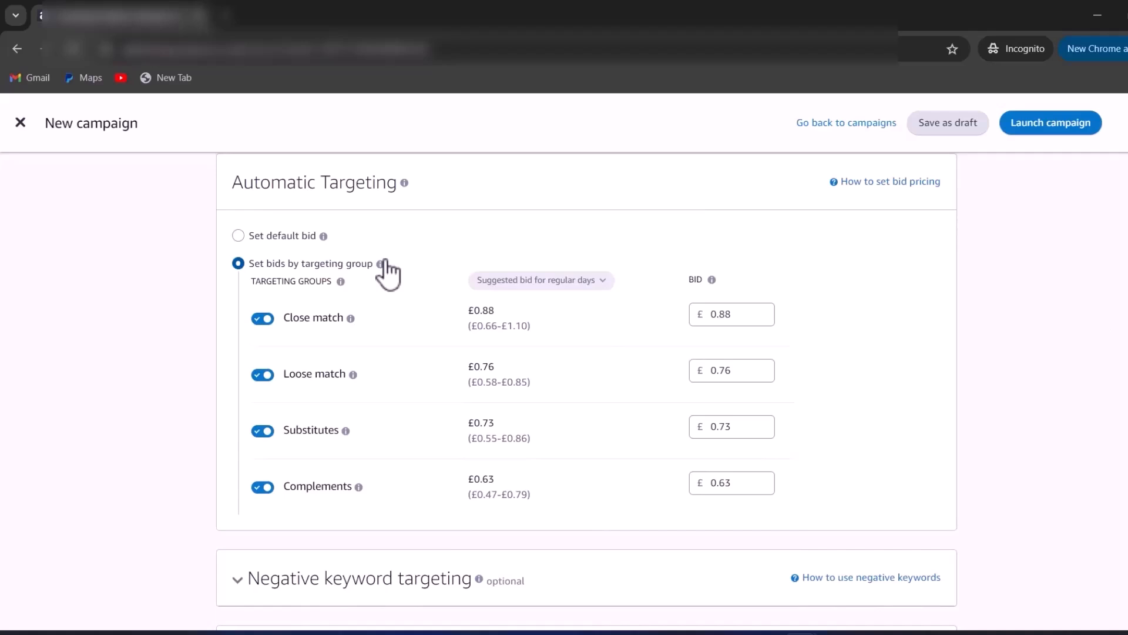
pyautogui.scroll(3, 586, 391)
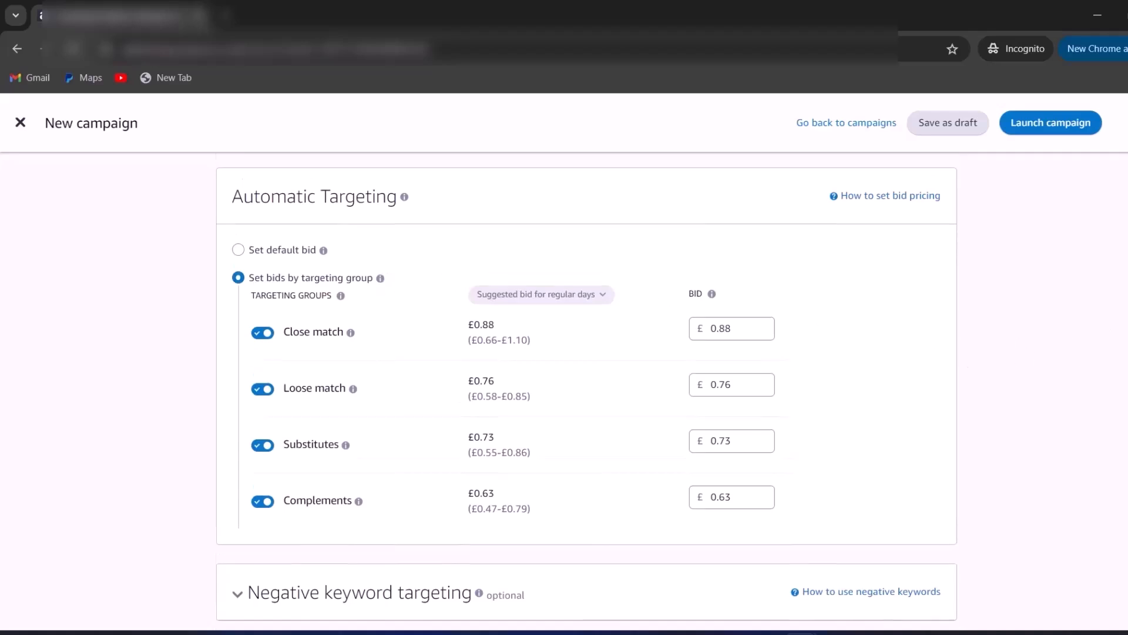
pyautogui.scroll(1, 586, 391)
pyautogui.scroll(-4, 585, 391)
pyautogui.scroll(-1, 586, 391)
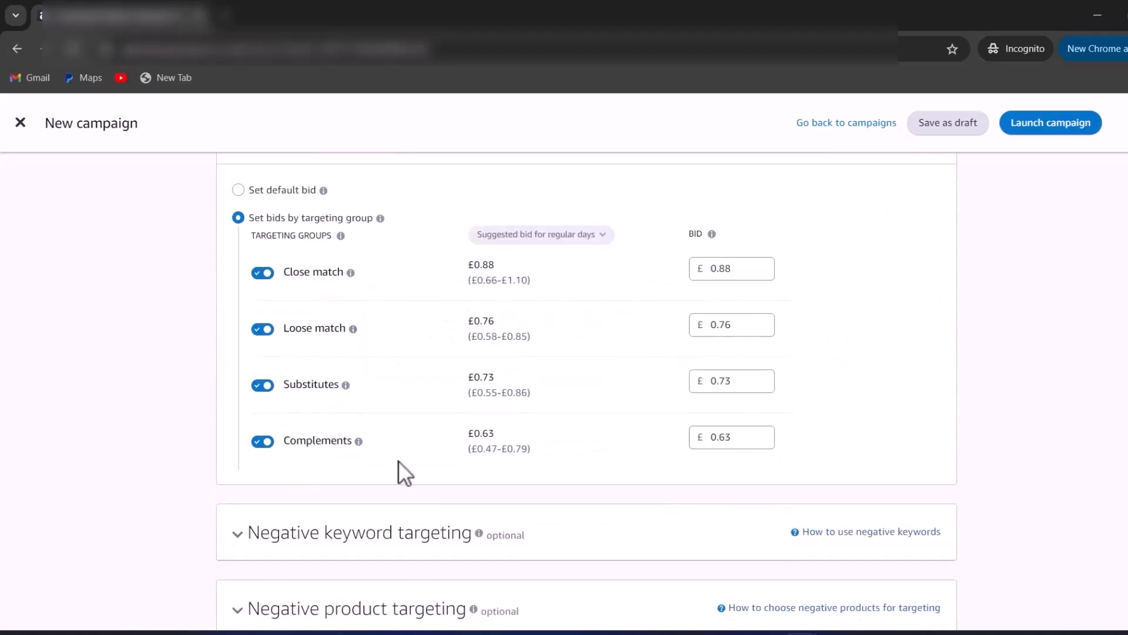
pyautogui.moveTo(350, 274)
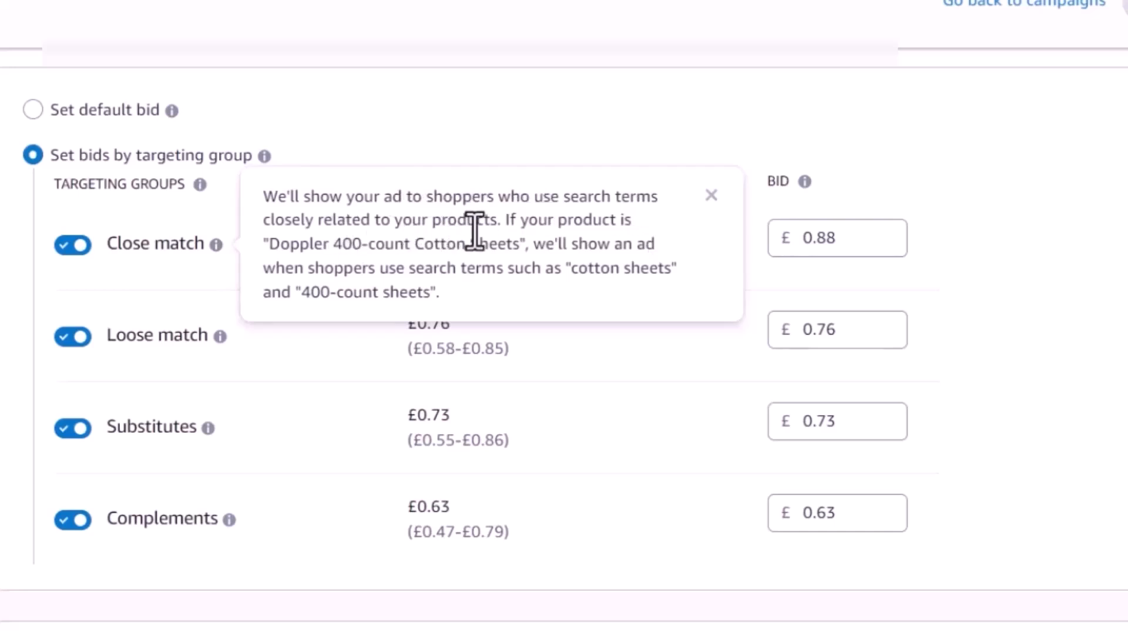
pyautogui.moveTo(220, 336)
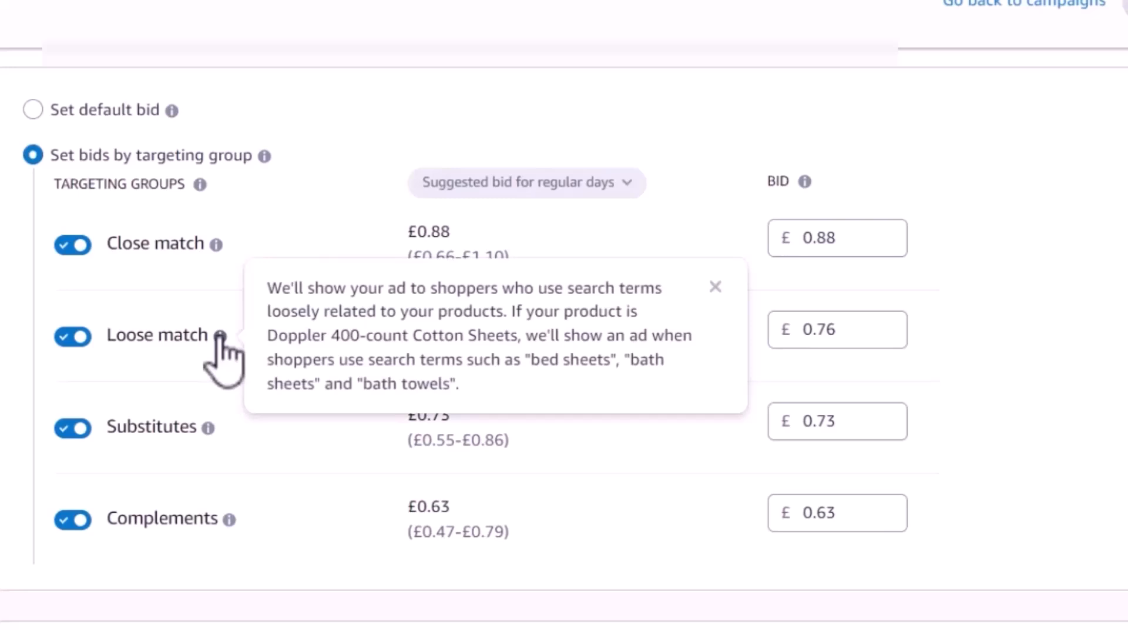
pyautogui.moveTo(215, 242)
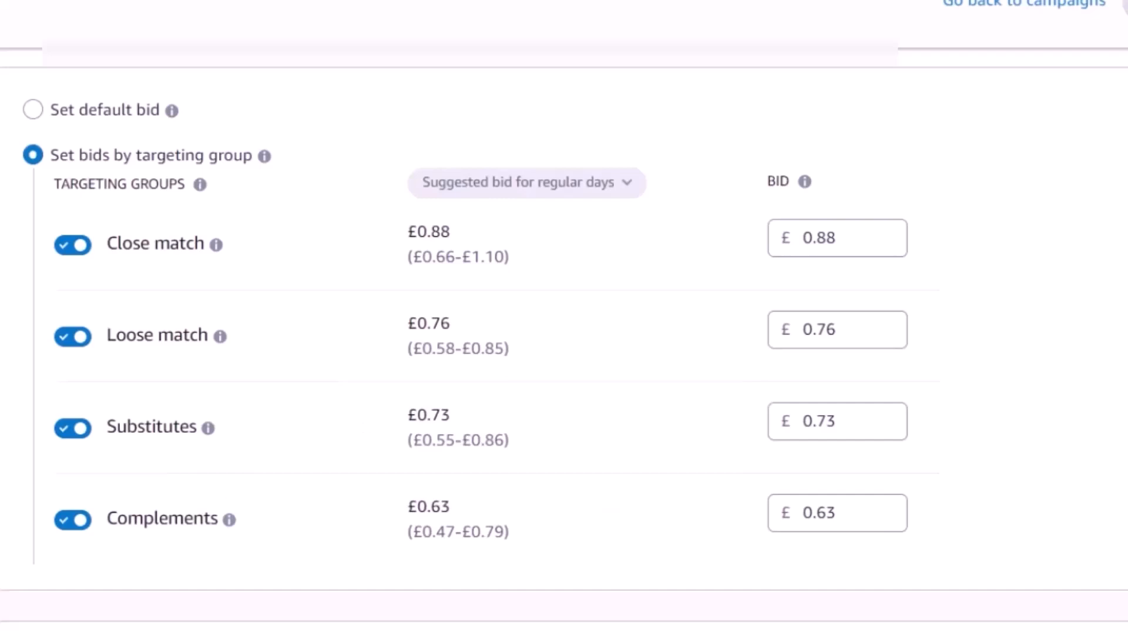
# Compare the default bid option with bids by targeting group and switch automatic targeting back to the default bid.
pyautogui.scroll(15, 564, 353)
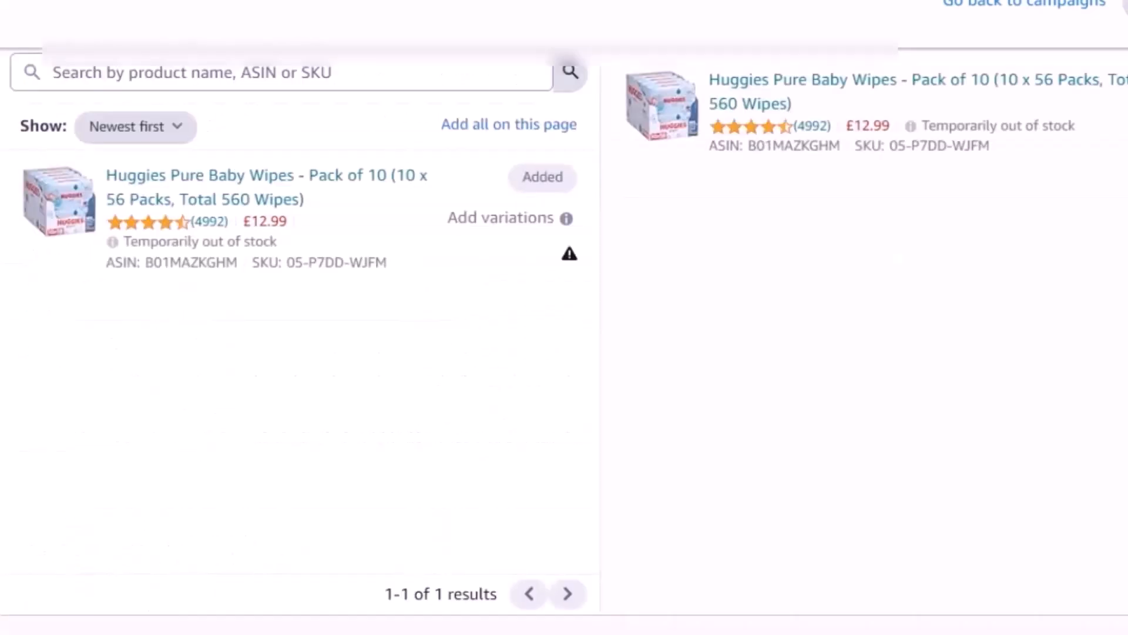
pyautogui.scroll(-10, 565, 353)
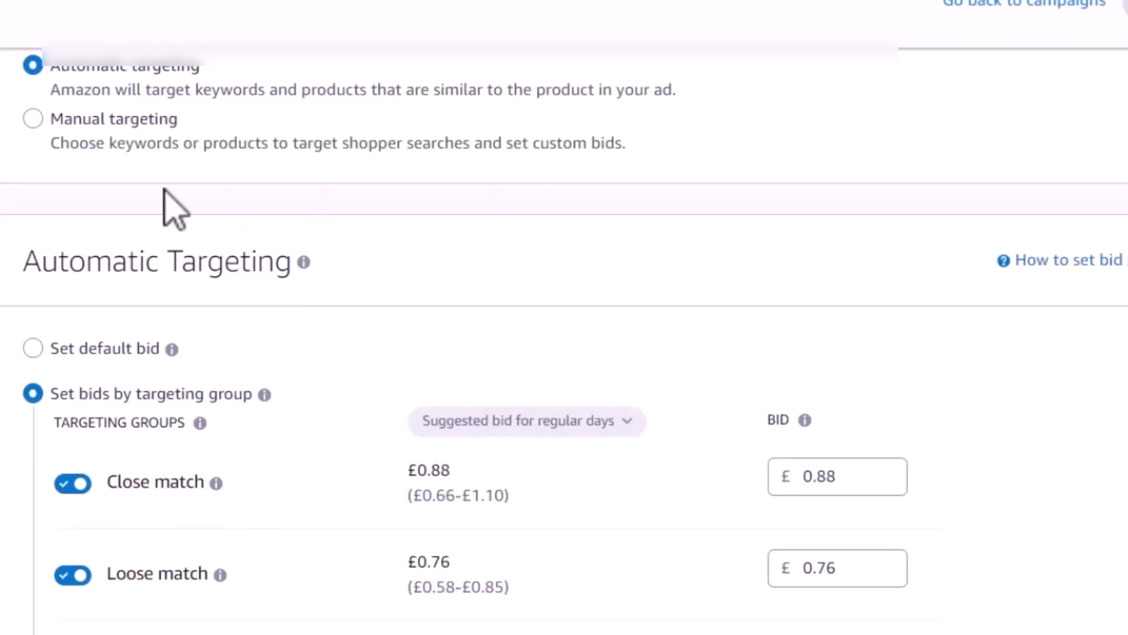
pyautogui.click(83, 347)
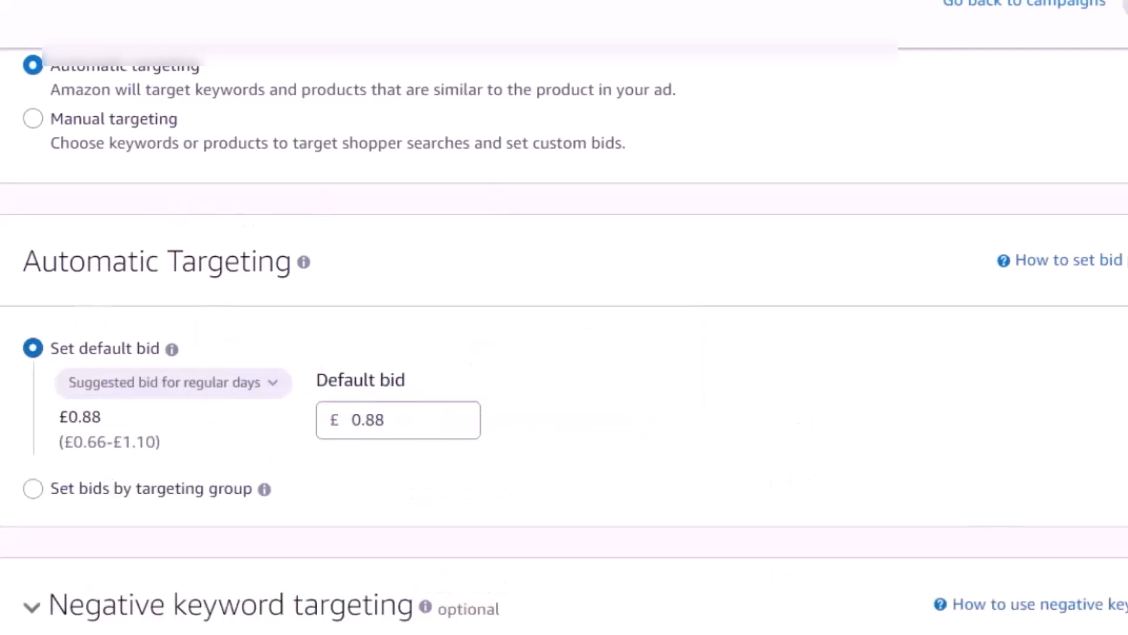
pyautogui.scroll(-3, 564, 353)
pyautogui.scroll(-8, 587, 388)
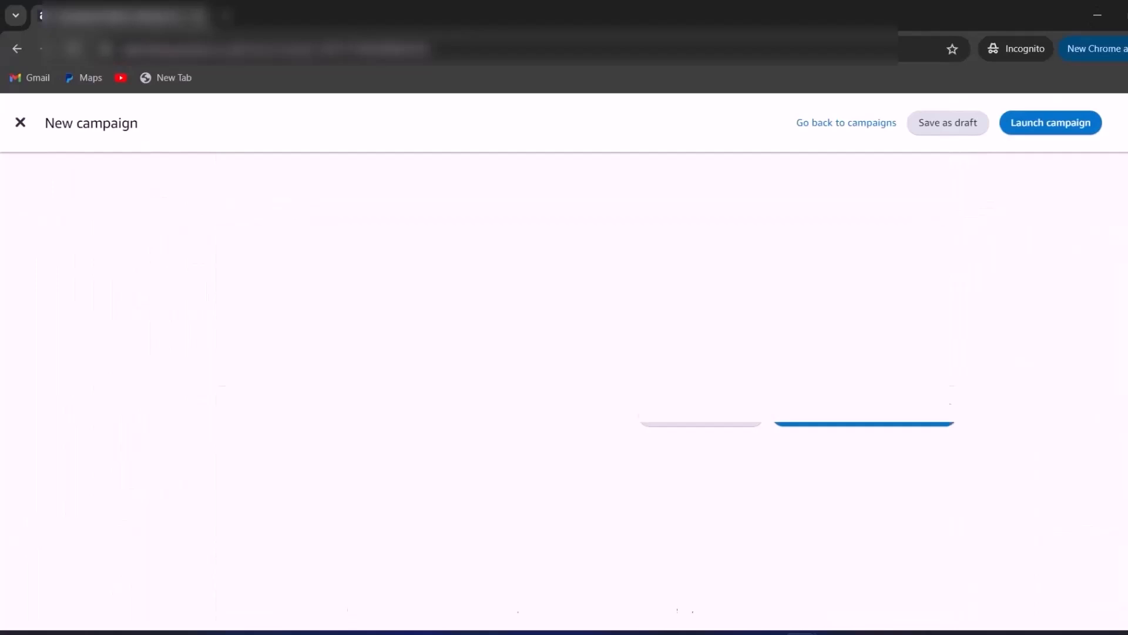
pyautogui.tripleClick(327, 200)
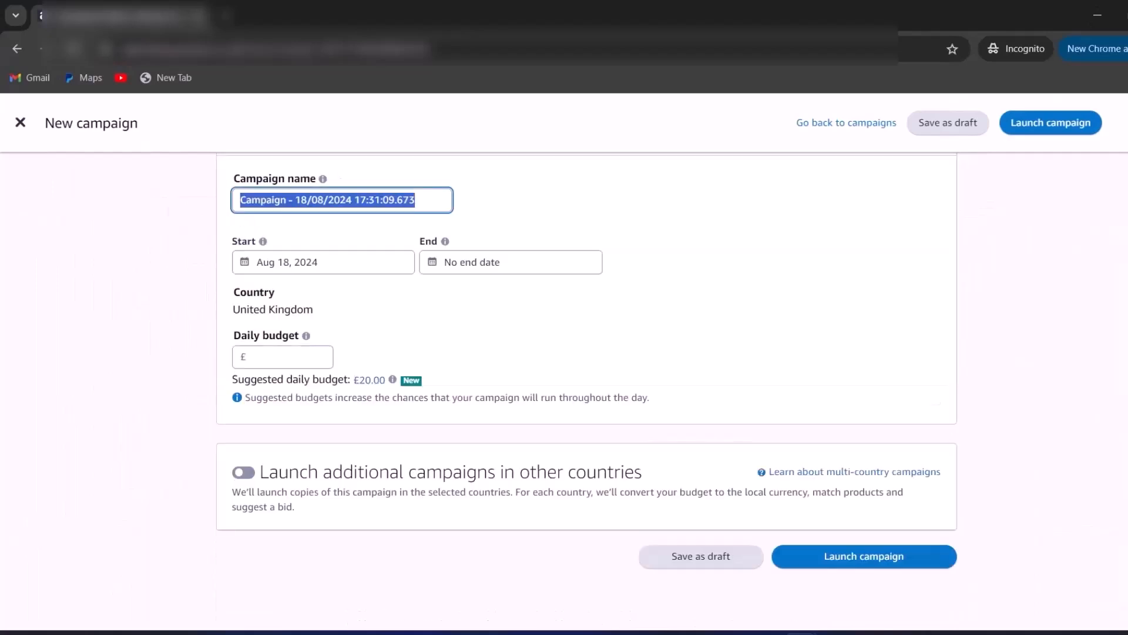
pyautogui.scroll(-10, 269, 341)
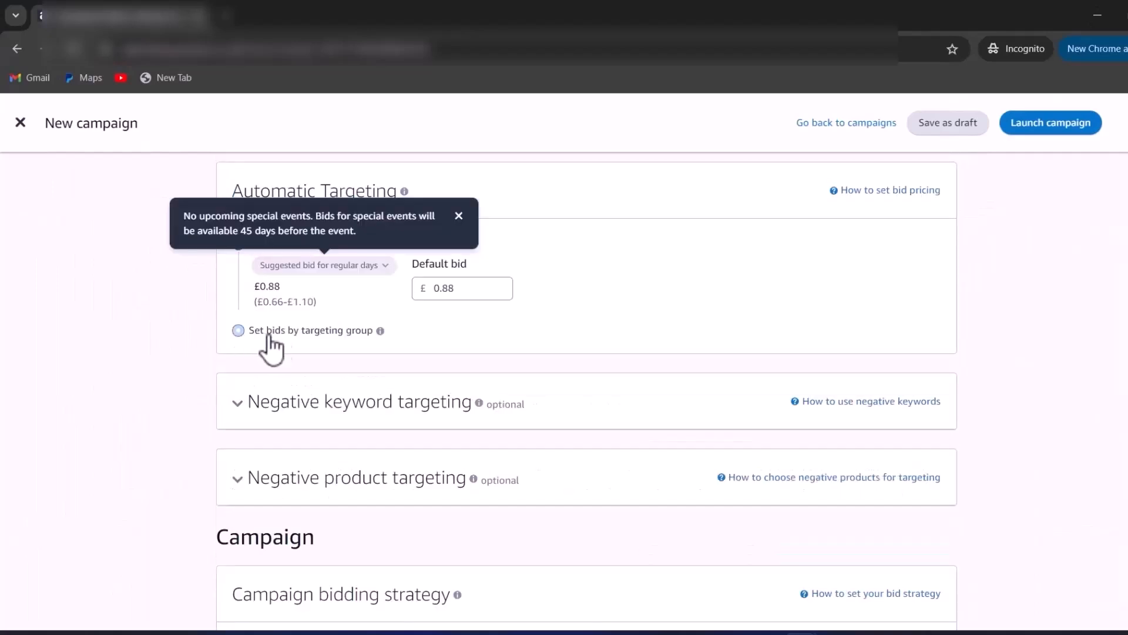
pyautogui.click(238, 330)
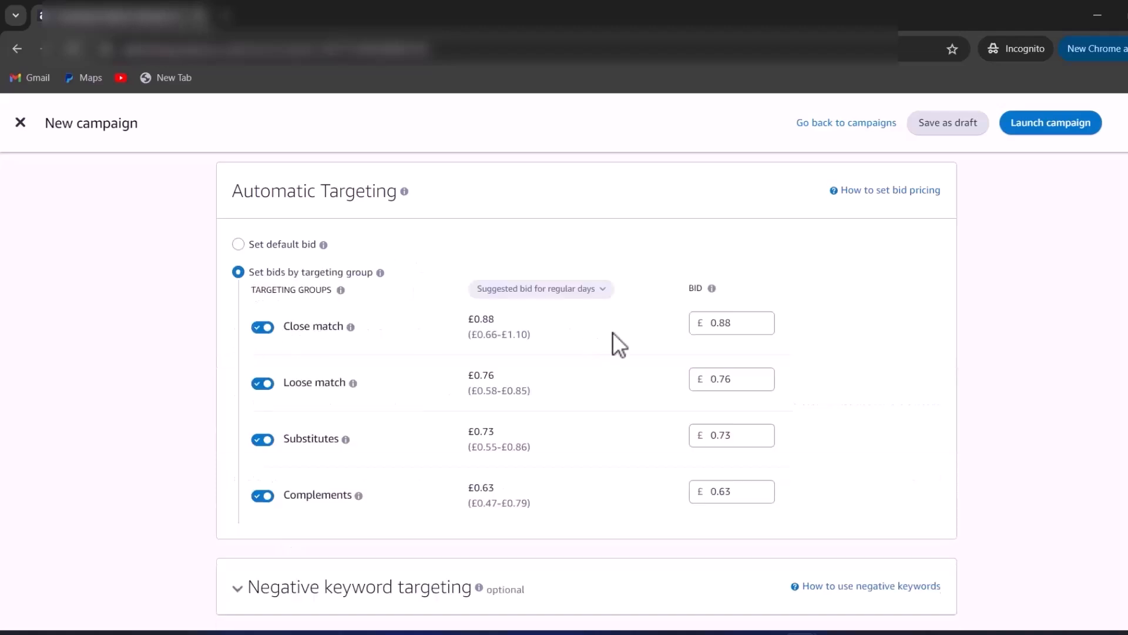
pyautogui.click(238, 244)
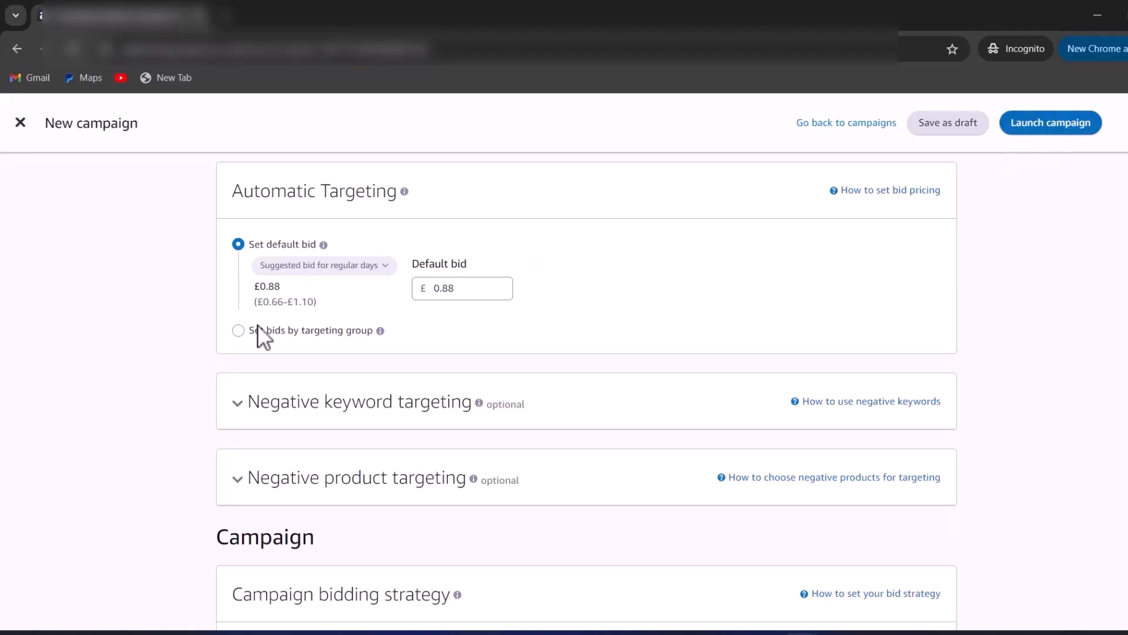
# Set bids by targeting group and turn off the loose match, substitutes and complements groups.
pyautogui.click(238, 331)
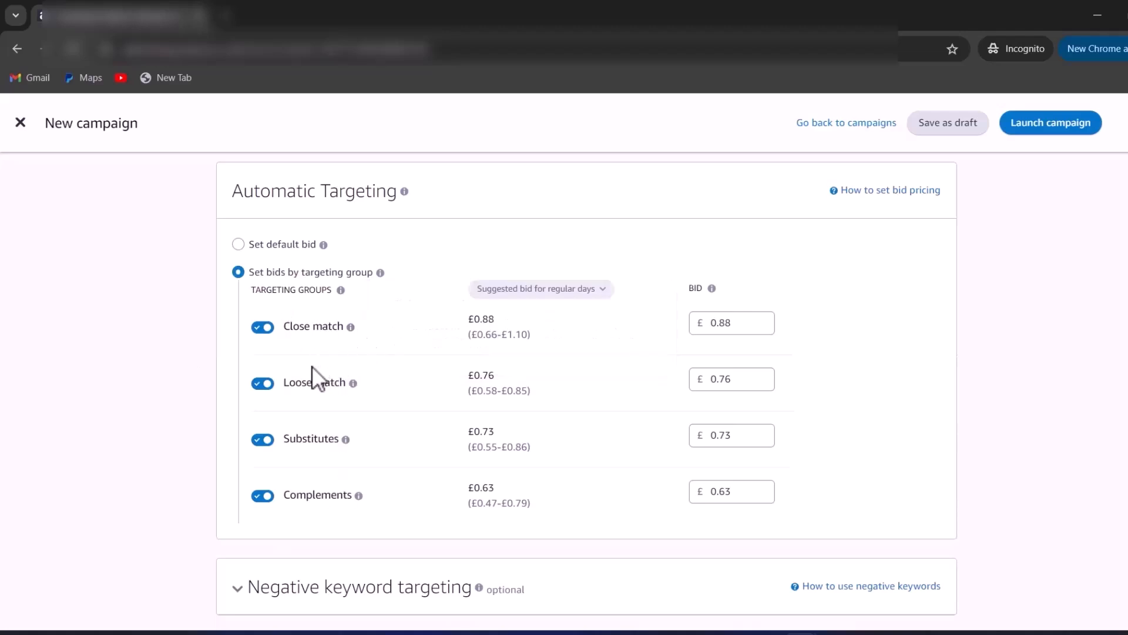
pyautogui.click(263, 384)
pyautogui.click(262, 440)
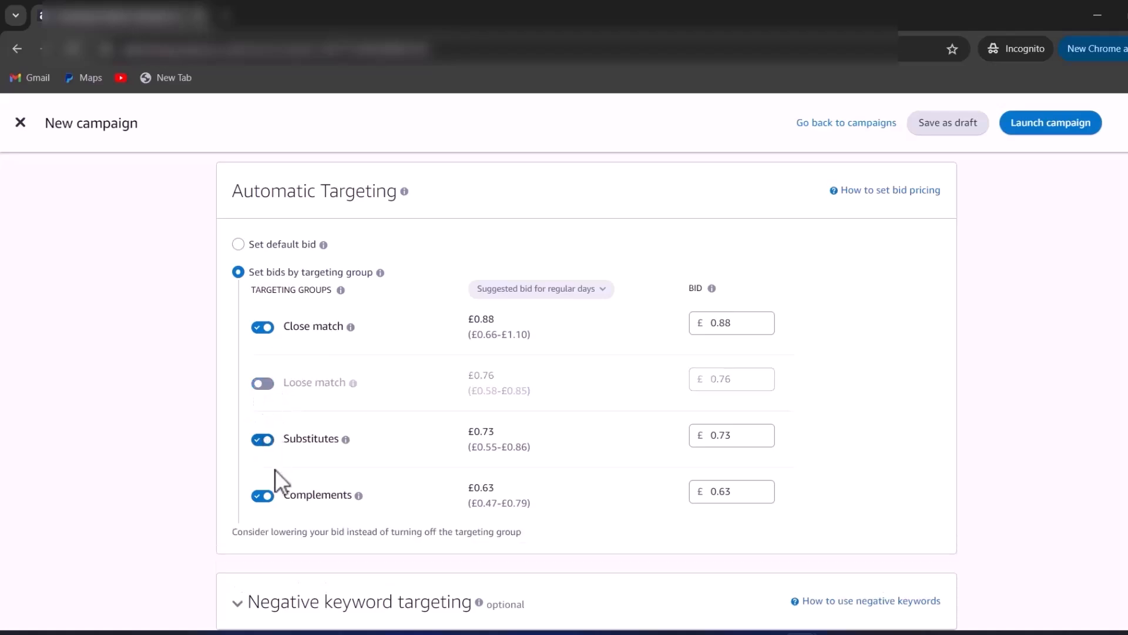
pyautogui.click(261, 498)
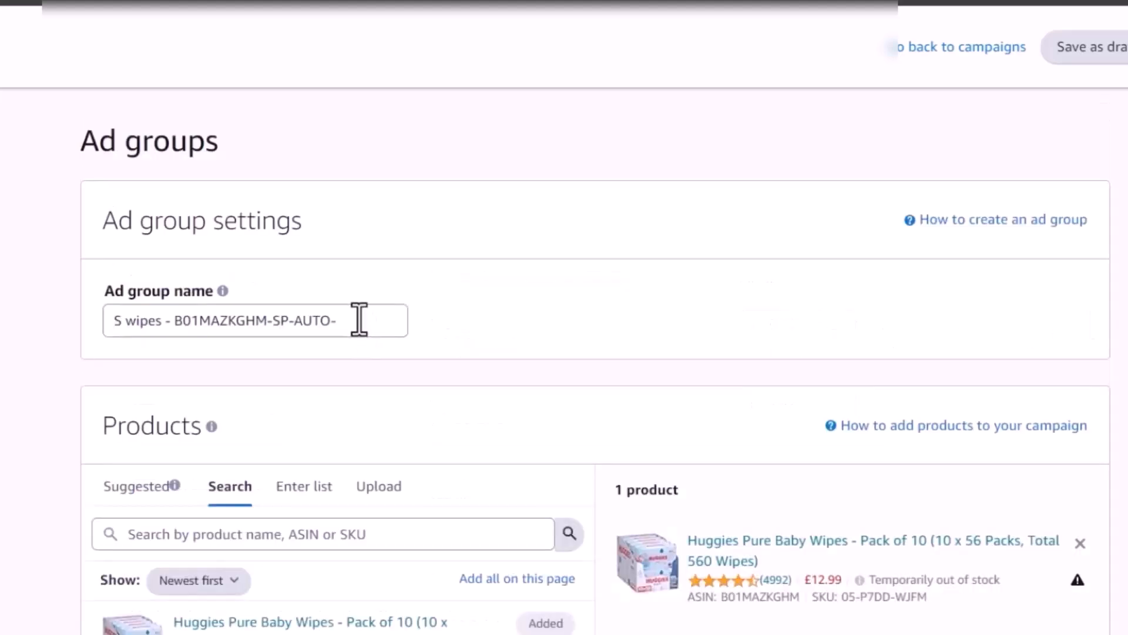
# Complete the ad group name as "S wipes - B01MAZKGHM-SP-AUTO- CLOSE" and copy the full name.
pyautogui.click(360, 319)
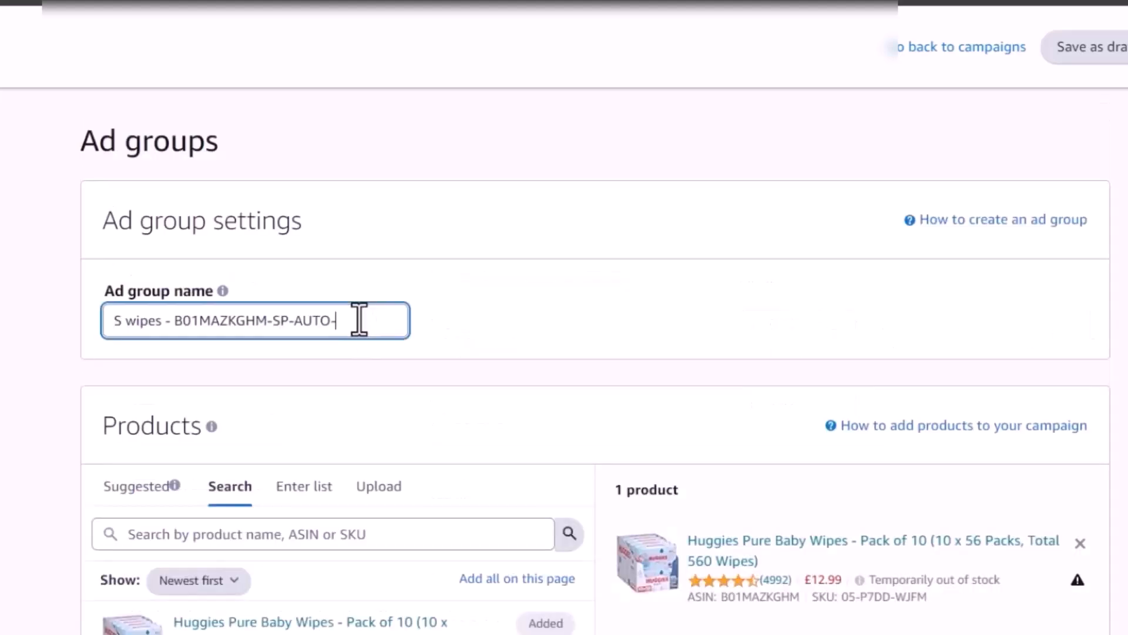
pyautogui.write('CLOSE')
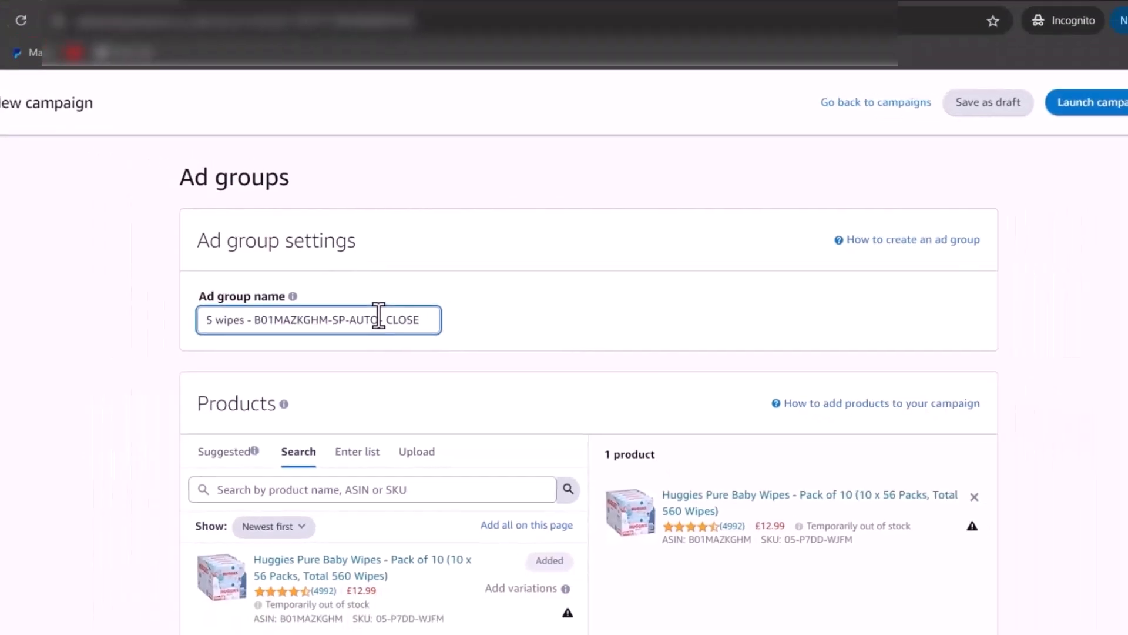
pyautogui.tripleClick(317, 320)
pyautogui.hotkey('ctrl', 'c')
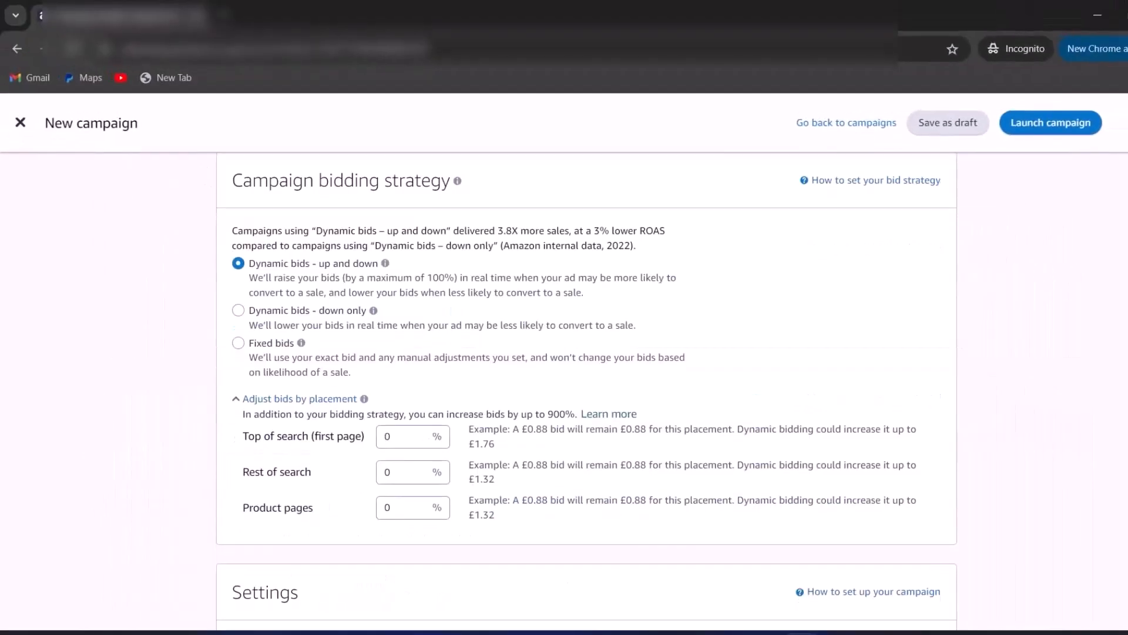
# Read the explanation of dynamic bids up and down, and set the campaign bidding strategy to "Dynamic bids - down only".
pyautogui.scroll(2, 586, 388)
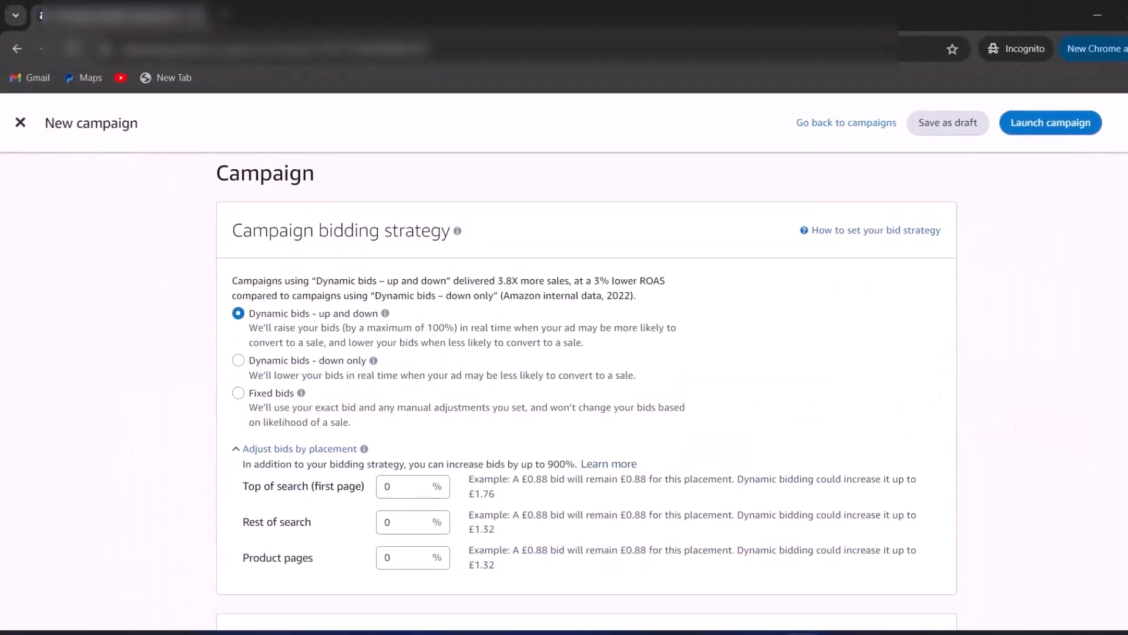
pyautogui.scroll(4, 479, 471)
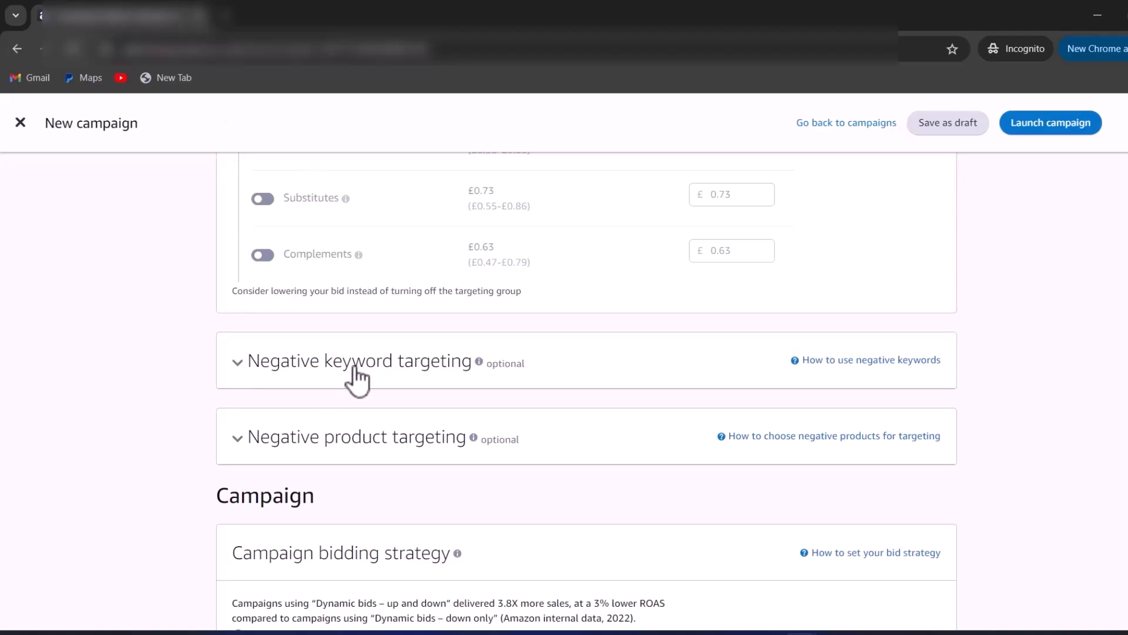
pyautogui.scroll(-2, 586, 394)
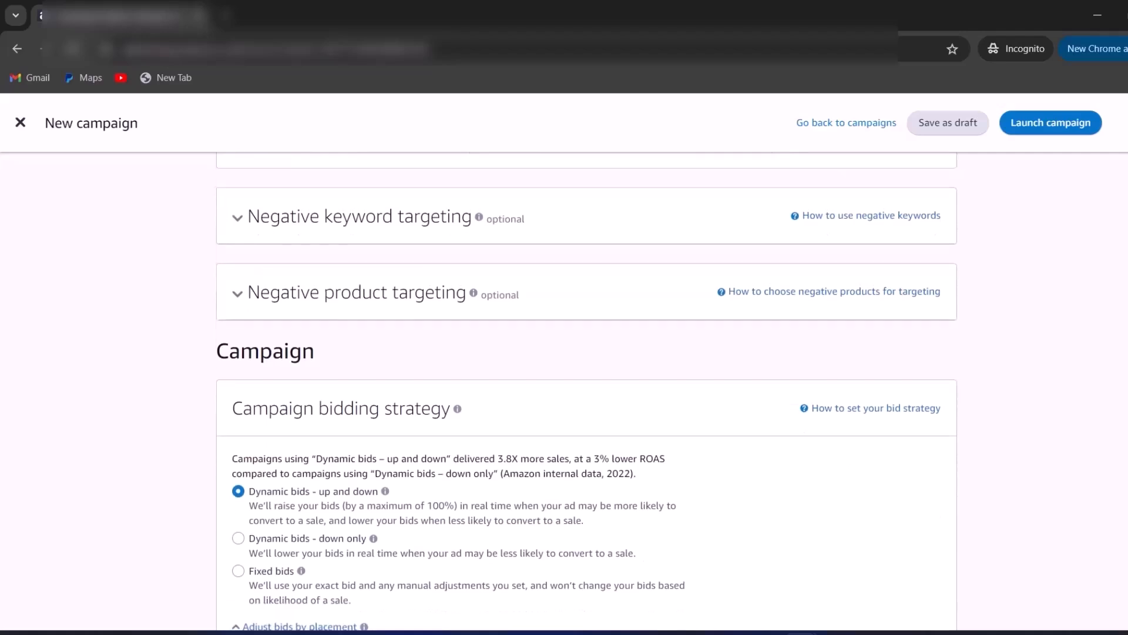
pyautogui.scroll(-2, 586, 394)
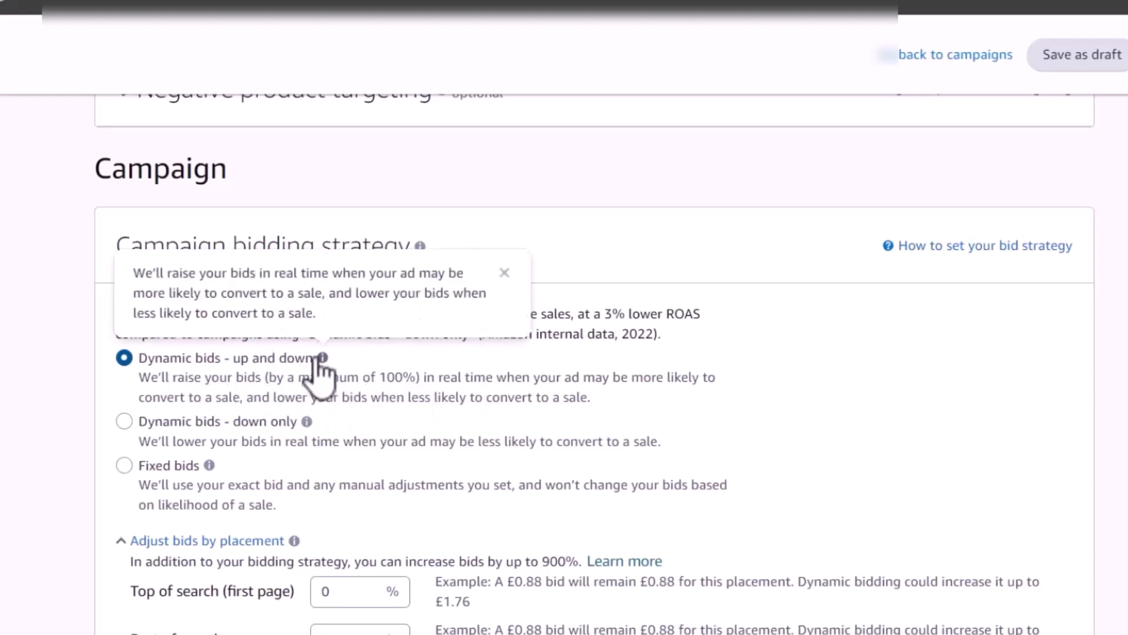
pyautogui.moveTo(325, 368)
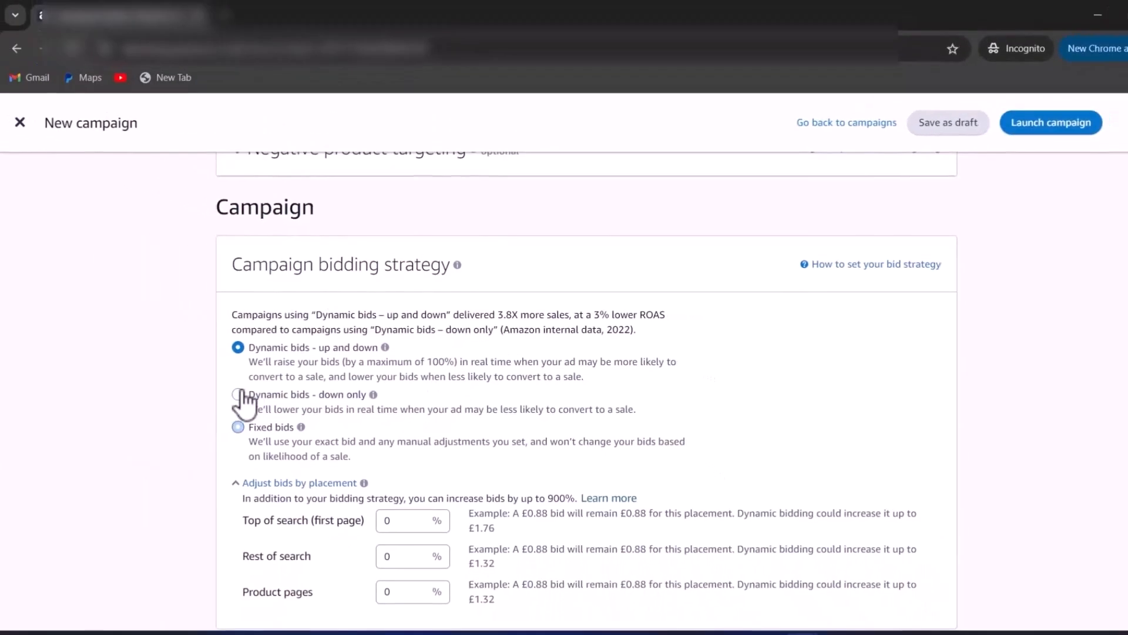
pyautogui.click(239, 394)
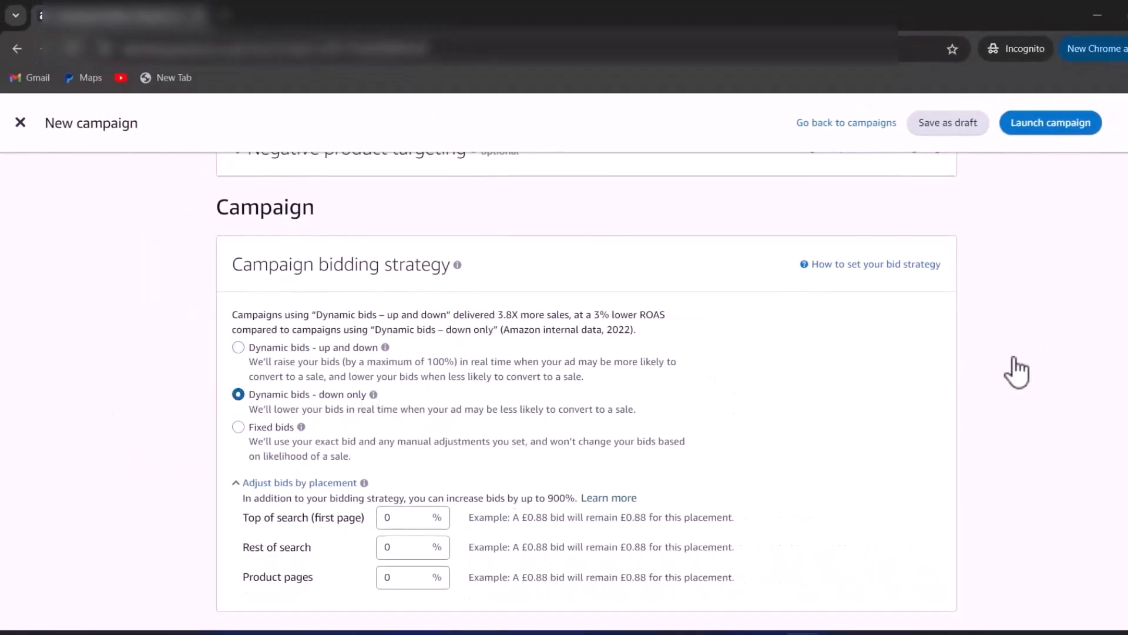
# Replace the default campaign name with the copied ad group name "S wipes - B01MAZKGHM-SP-AUTO- CLOSE".
pyautogui.scroll(-8, 623, 318)
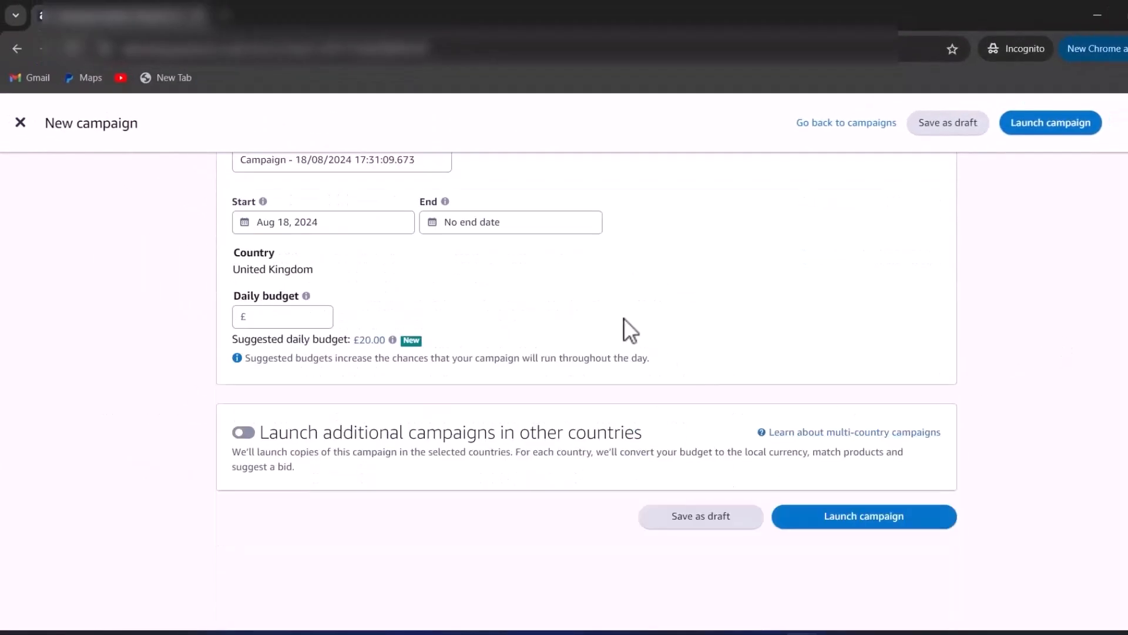
pyautogui.scroll(1, 591, 310)
pyautogui.tripleClick(327, 312)
pyautogui.hotkey('ctrl', 'v')
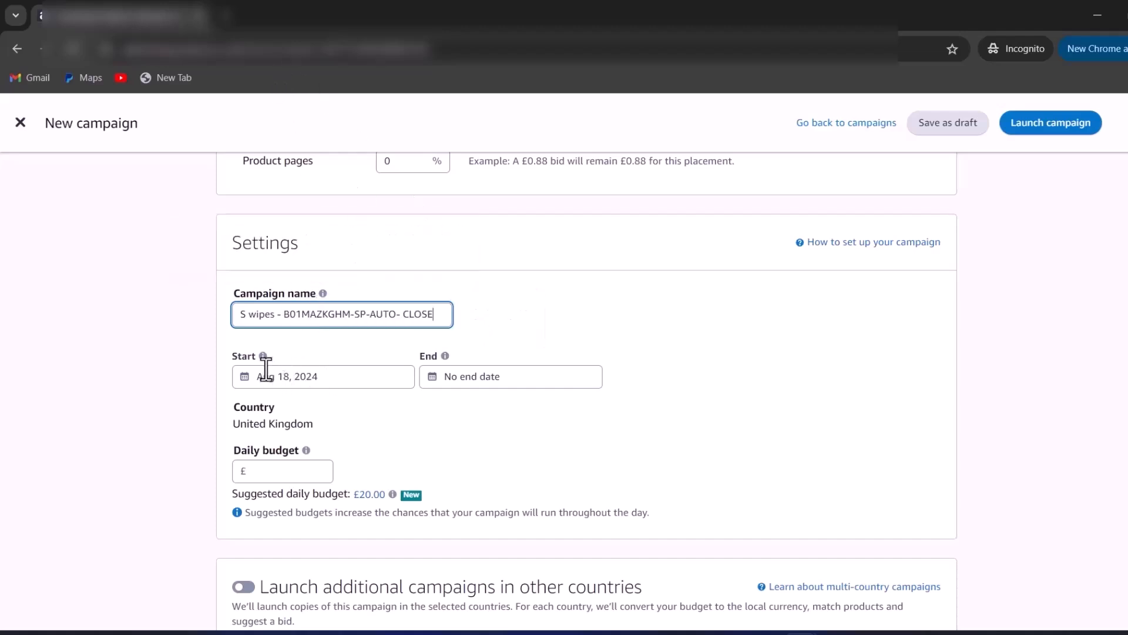
# Set the daily budget to £10 and launch the close match campaign.
pyautogui.click(271, 471)
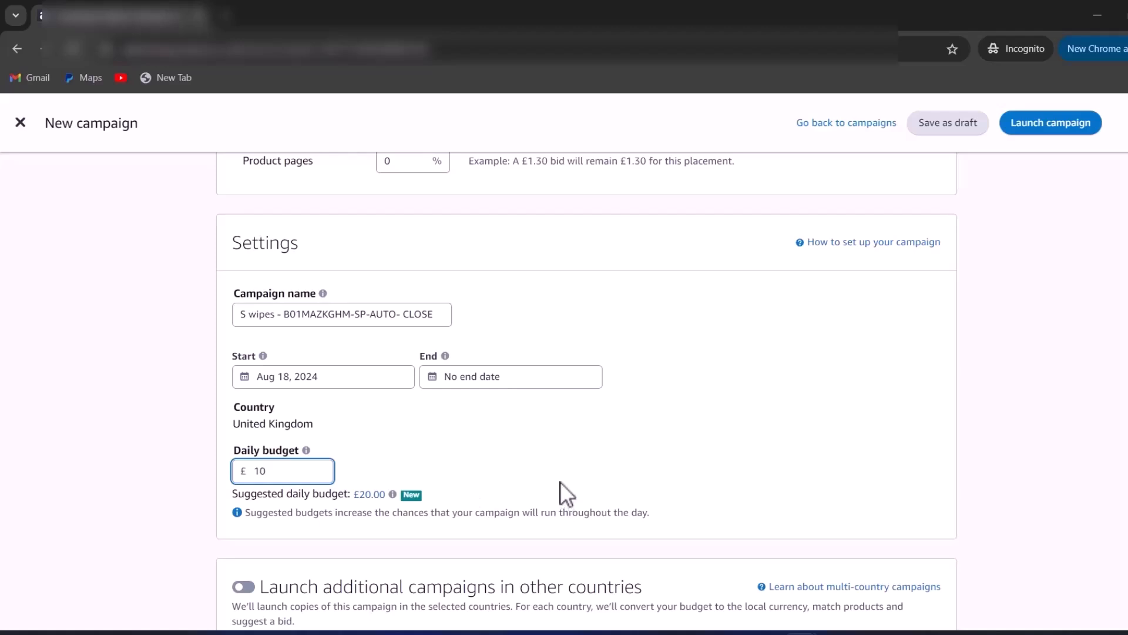
pyautogui.click(1068, 126)
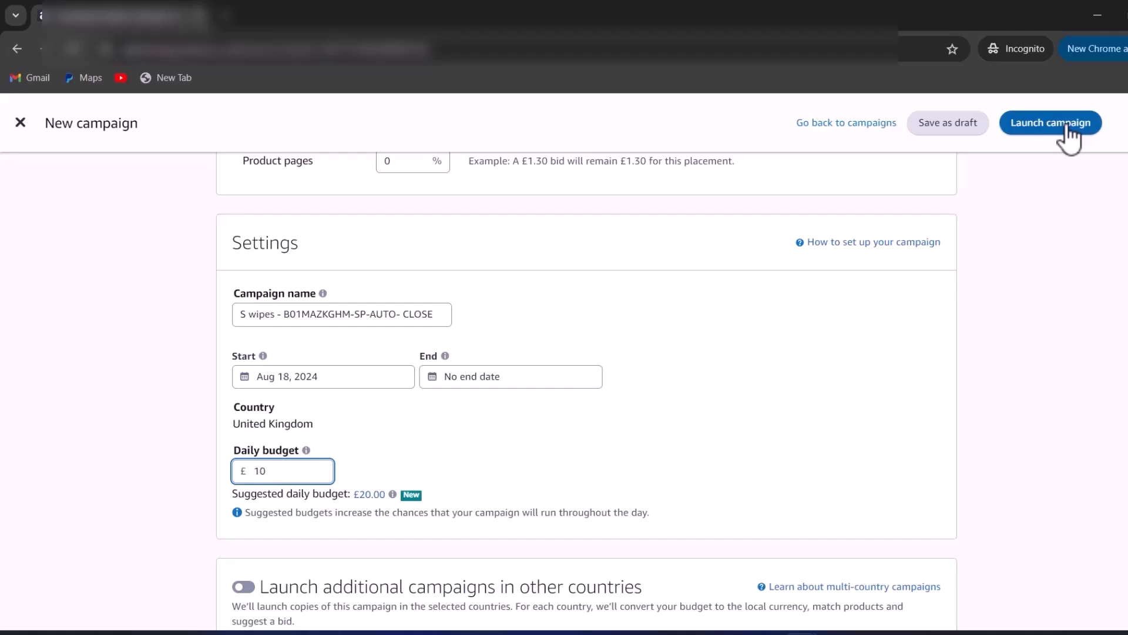
pyautogui.click(1065, 125)
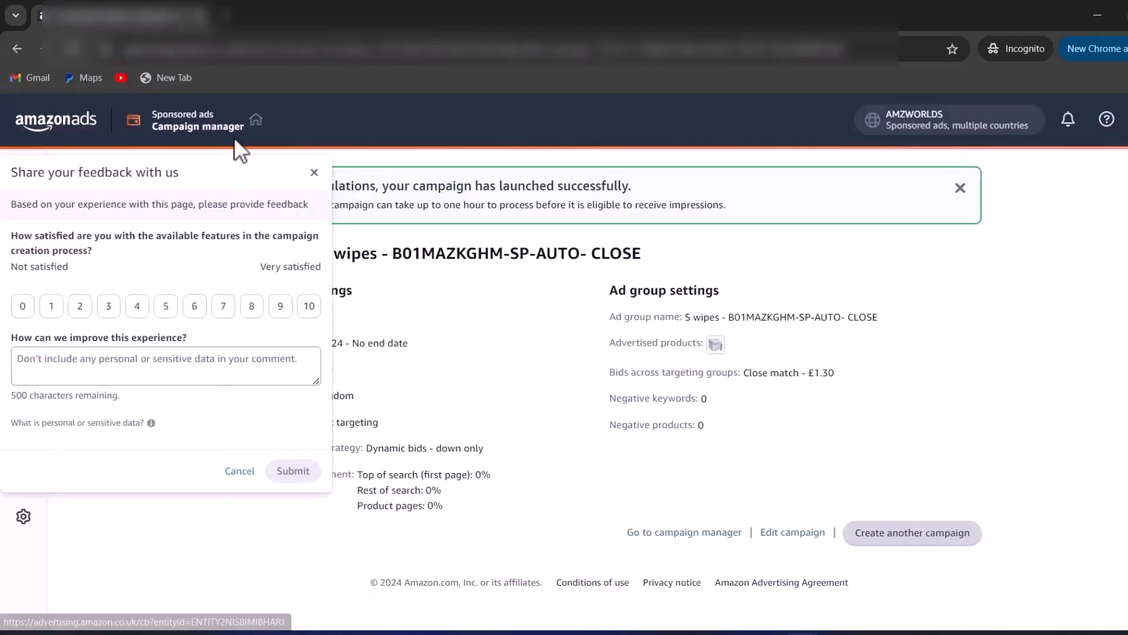
# Open the campaign manager and check the status explanation of the newly launched campaign.
pyautogui.click(212, 128)
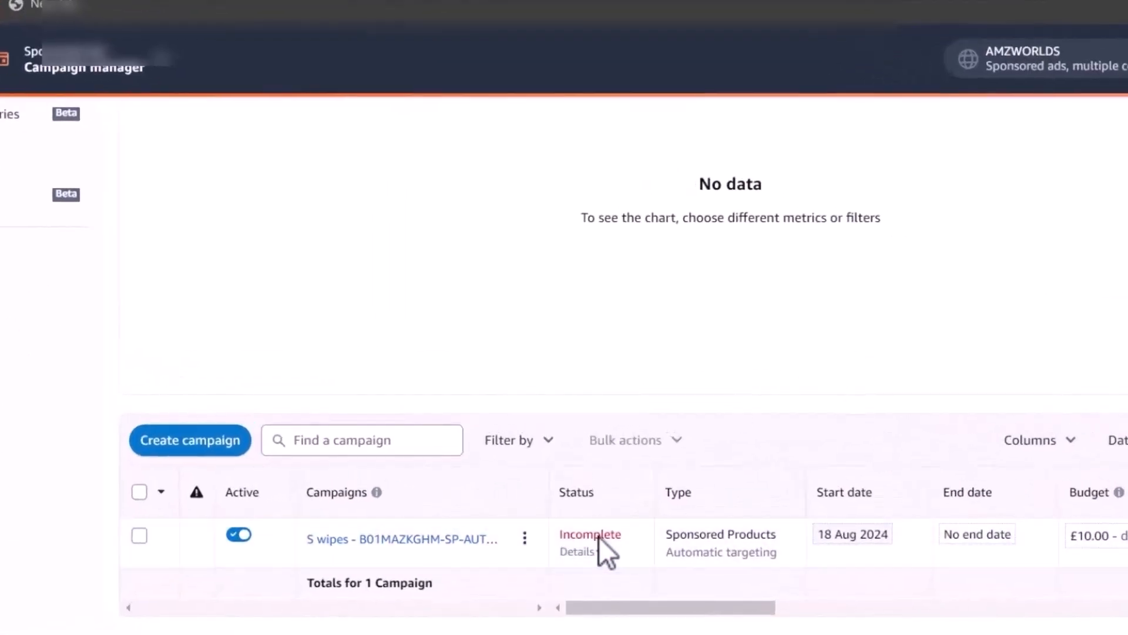
pyautogui.click(604, 536)
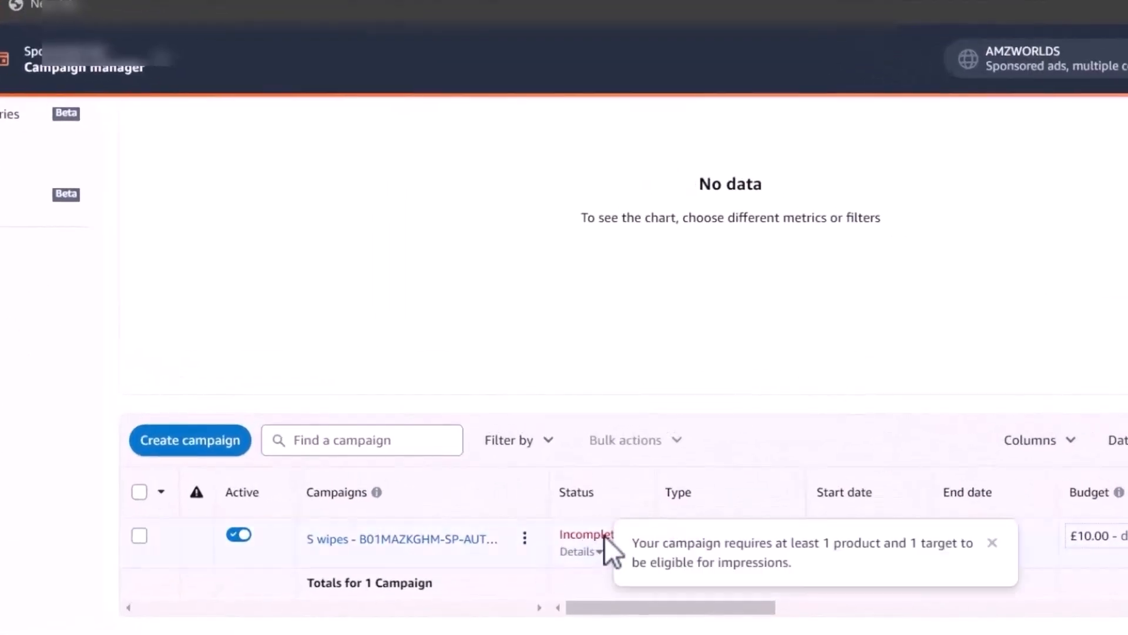
pyautogui.click(605, 527)
pyautogui.click(572, 540)
pyautogui.click(505, 527)
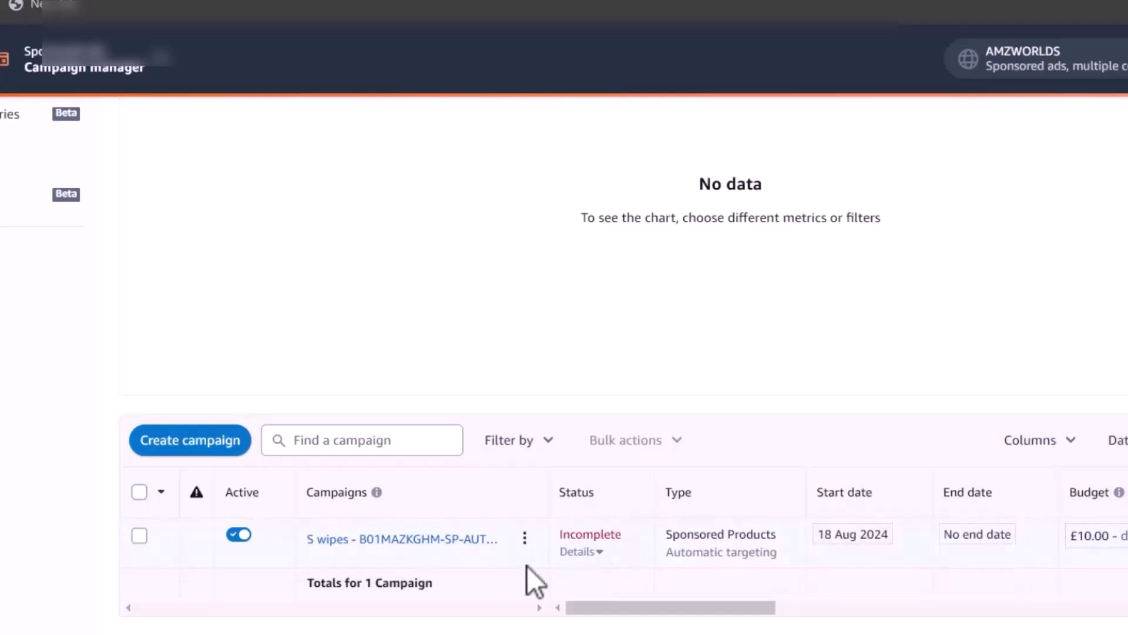
# Start another Sponsored Products campaign and name its ad group "S wipes - B01MAZKGHM-SP-AUTO- LOOSE".
pyautogui.click(209, 444)
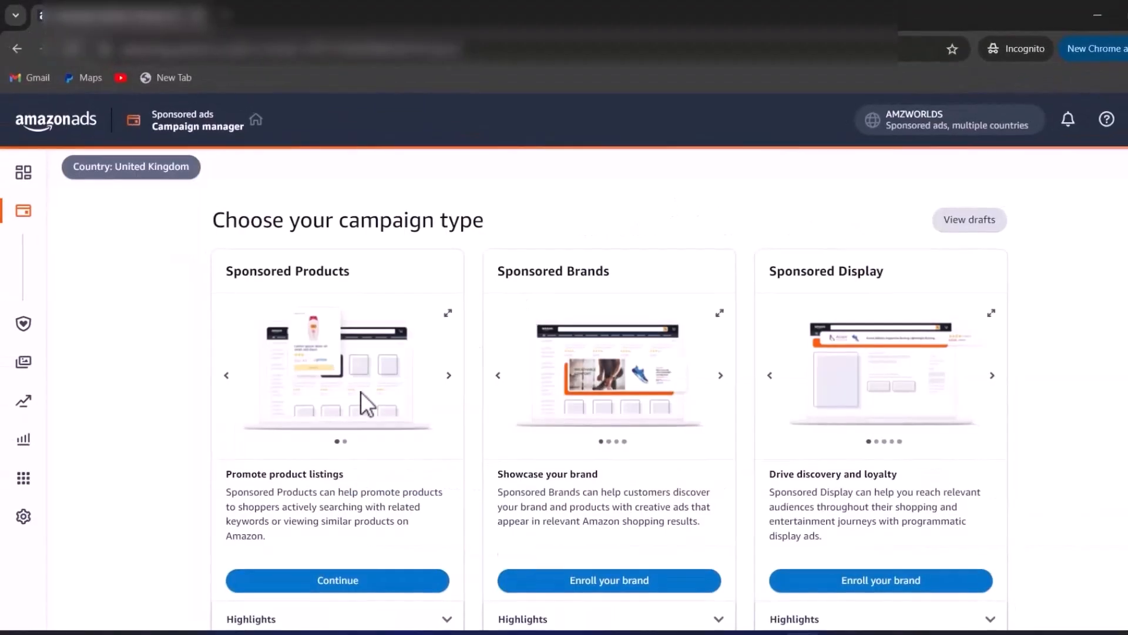
pyautogui.click(312, 583)
pyautogui.doubleClick(411, 319)
pyautogui.tripleClick(414, 319)
pyautogui.rightClick(412, 318)
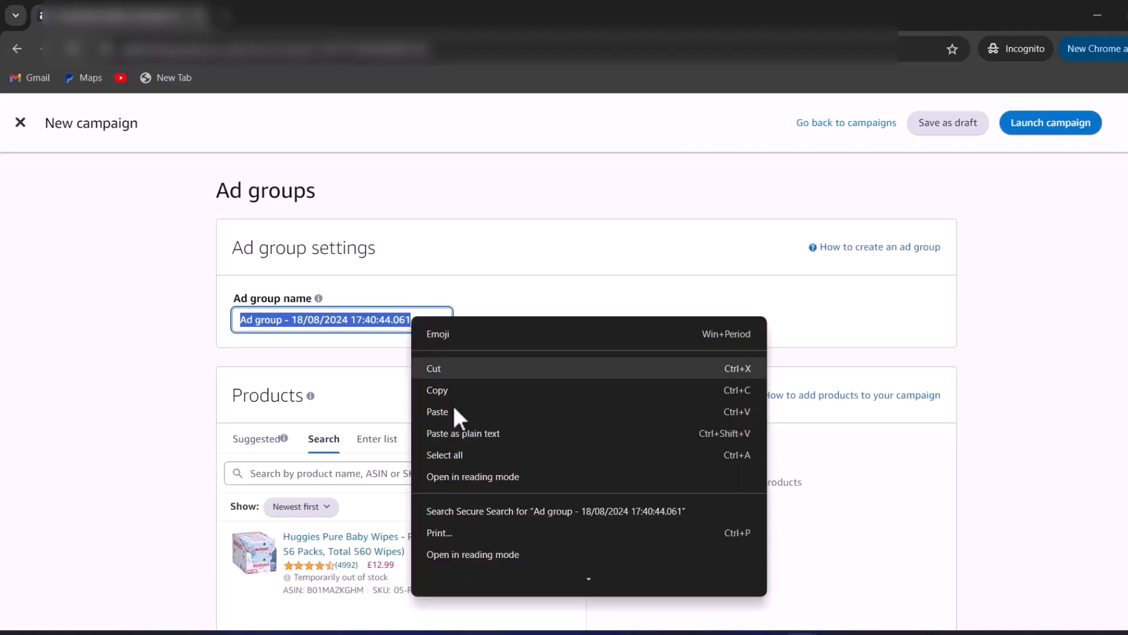
pyautogui.click(454, 411)
pyautogui.doubleClick(424, 319)
pyautogui.write('LOOSE')
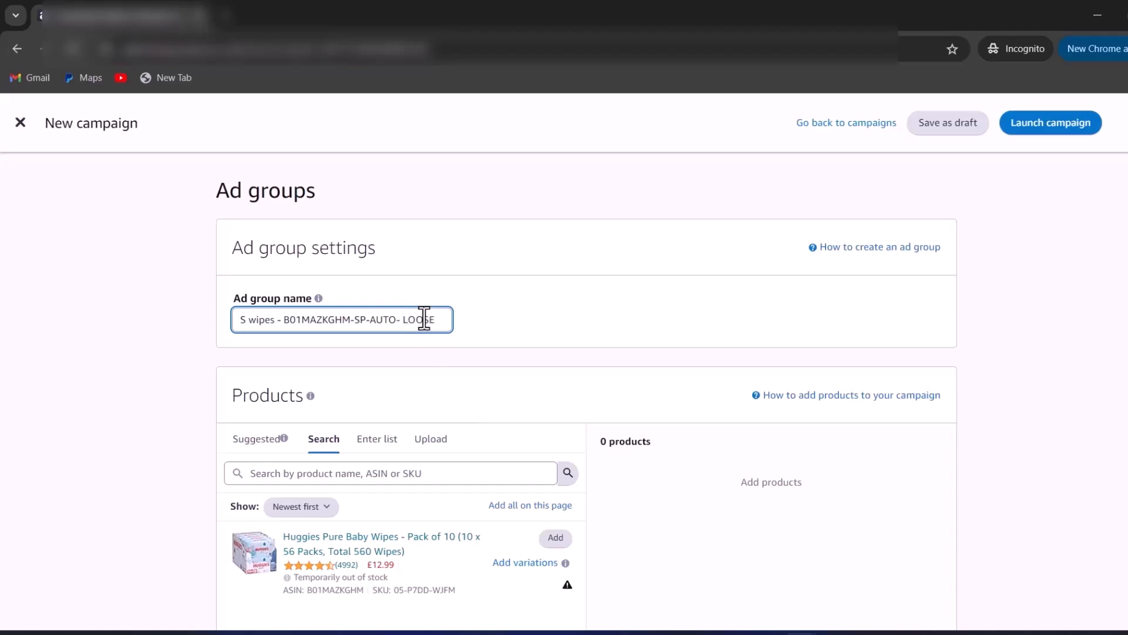
# Copy the full ad group name ending in LOOSE for reuse as the campaign name.
pyautogui.tripleClick(424, 319)
pyautogui.rightClick(426, 317)
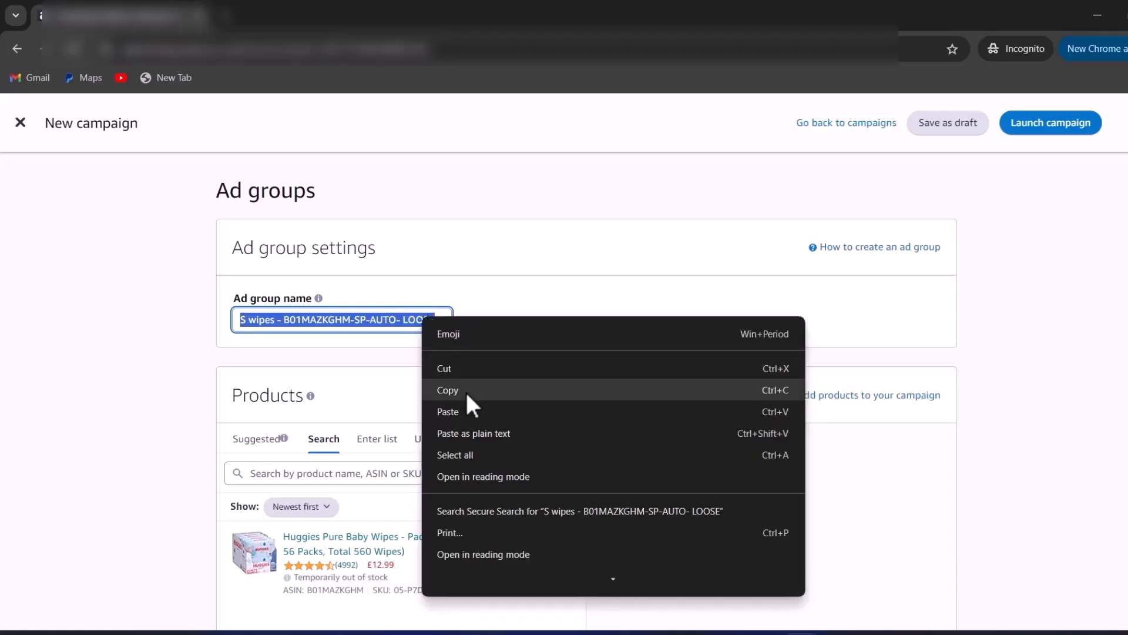
pyautogui.click(466, 390)
# Add the Huggies Pure Baby Wipes product to the ad group and choose bids by targeting group for automatic targeting.
pyautogui.scroll(-2, 658, 541)
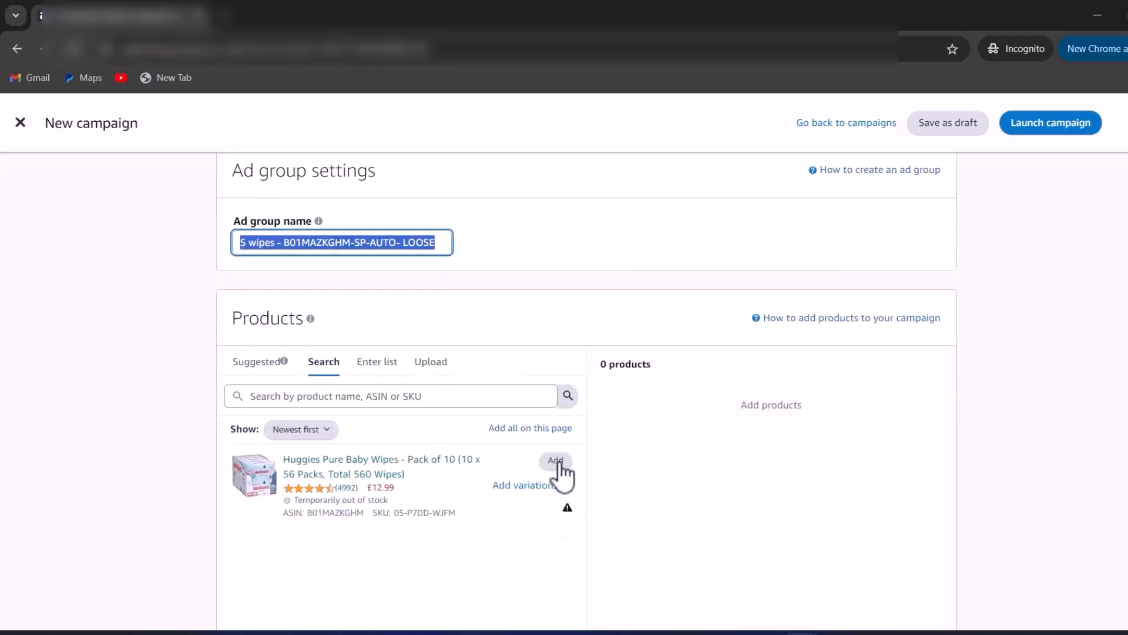
pyautogui.scroll(-8, 655, 470)
pyautogui.click(238, 500)
pyautogui.scroll(-2, 482, 523)
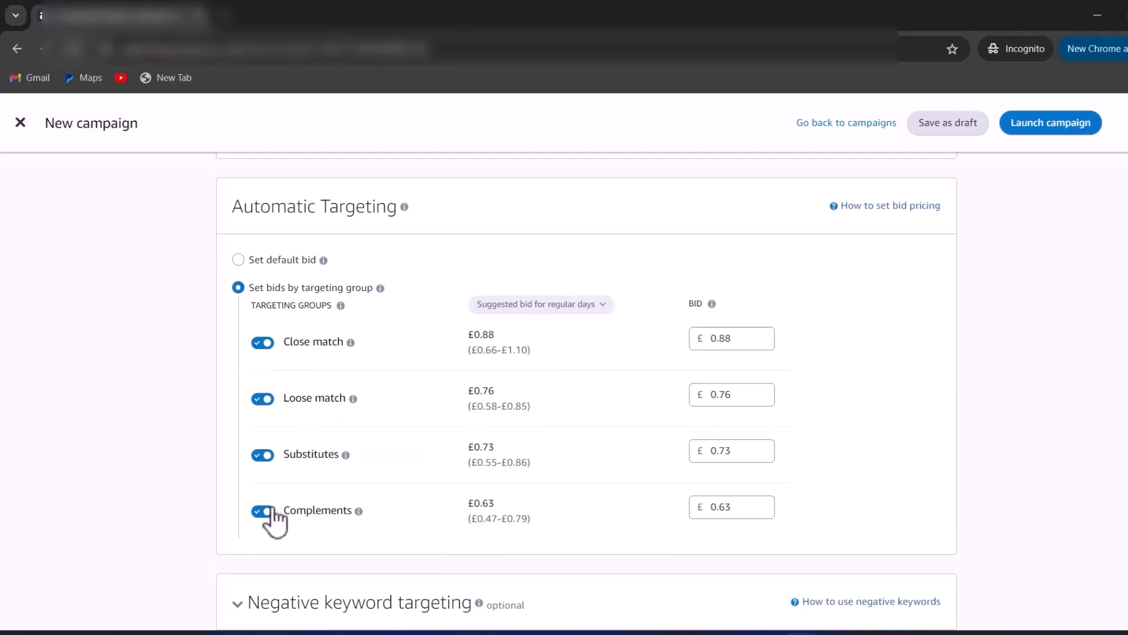
# Set the bidding strategy to "Dynamic bids - down only" and name the campaign "S wipes - B01MAZKGHM-SP-AUTO- LOOSE".
pyautogui.scroll(-7, 262, 474)
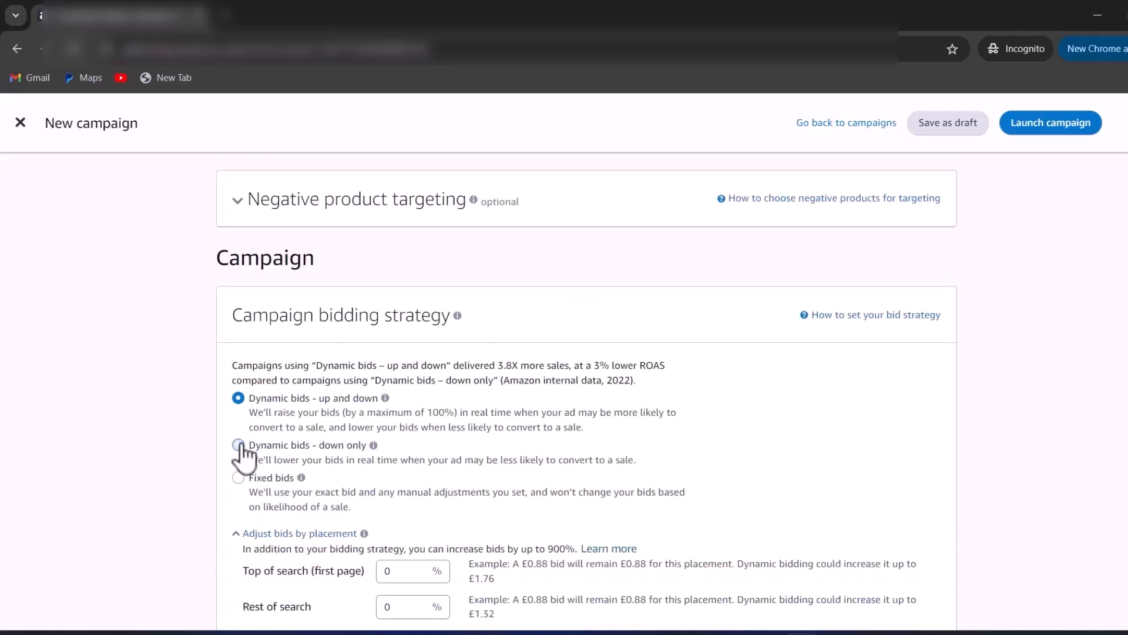
pyautogui.click(238, 445)
pyautogui.scroll(-8, 911, 400)
pyautogui.tripleClick(405, 310)
pyautogui.hotkey('ctrl', 'v')
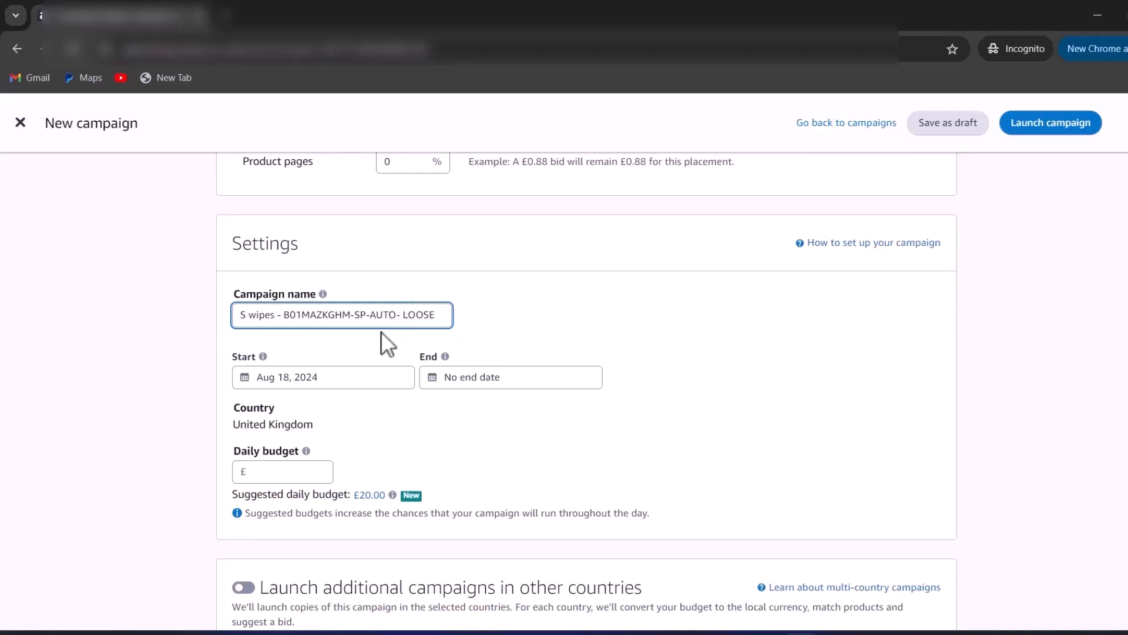
# Set the daily budget to £10 and launch the loose match campaign.
pyautogui.click(286, 472)
pyautogui.write('10')
pyautogui.click(1061, 129)
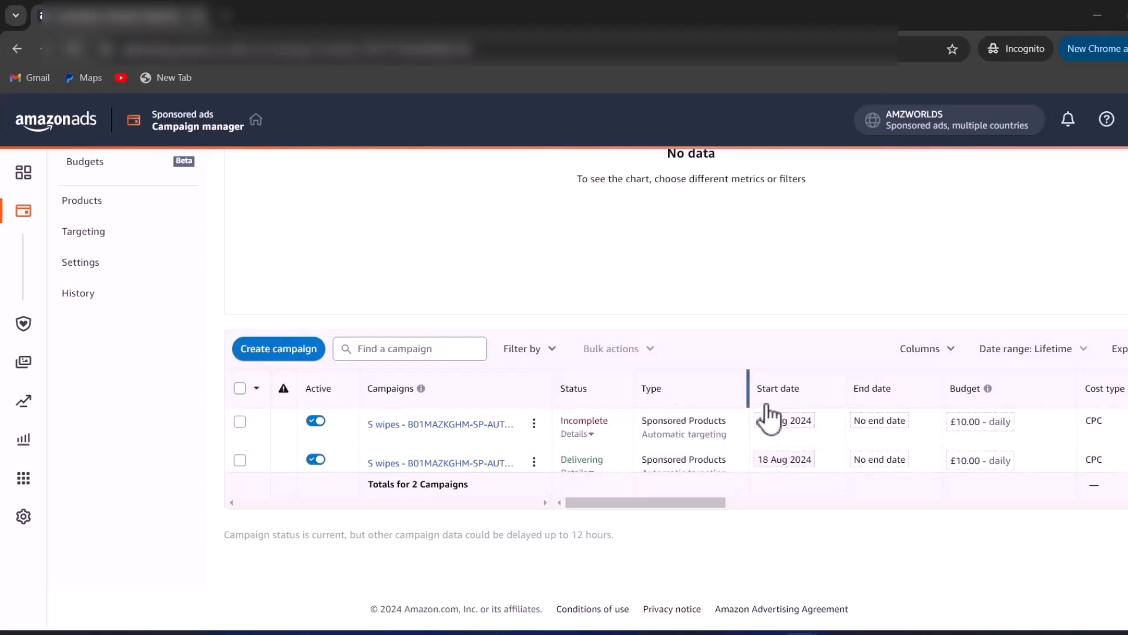
# Inspect the advertised product in the CLOSE campaign's ad group, return to the campaign list and check the incomplete campaign's status details.
pyautogui.click(458, 464)
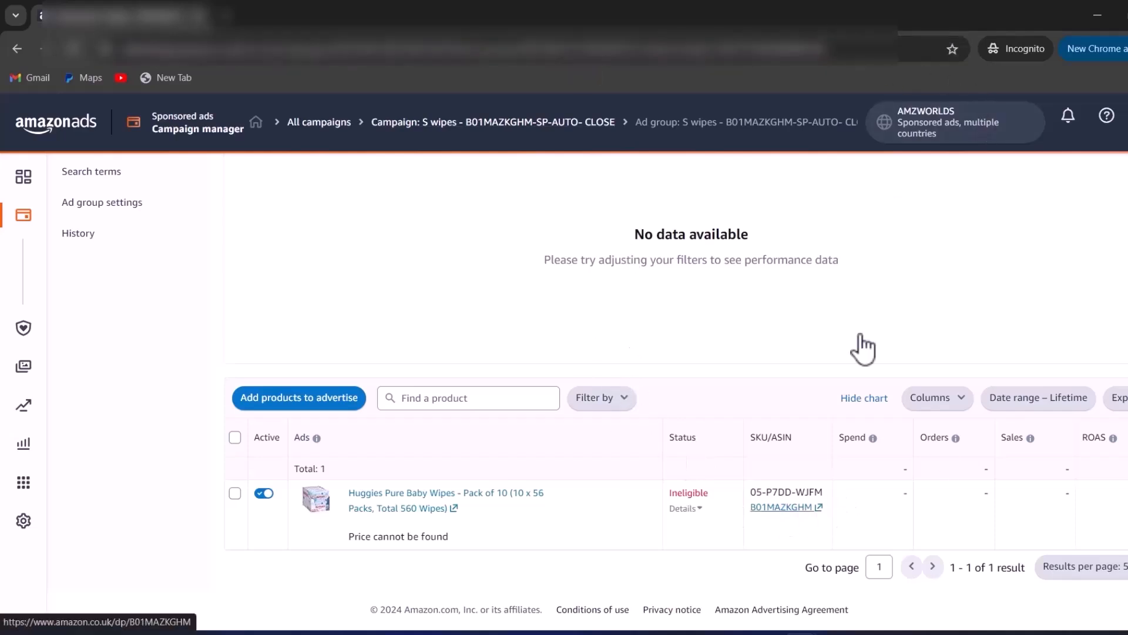
pyautogui.click(195, 130)
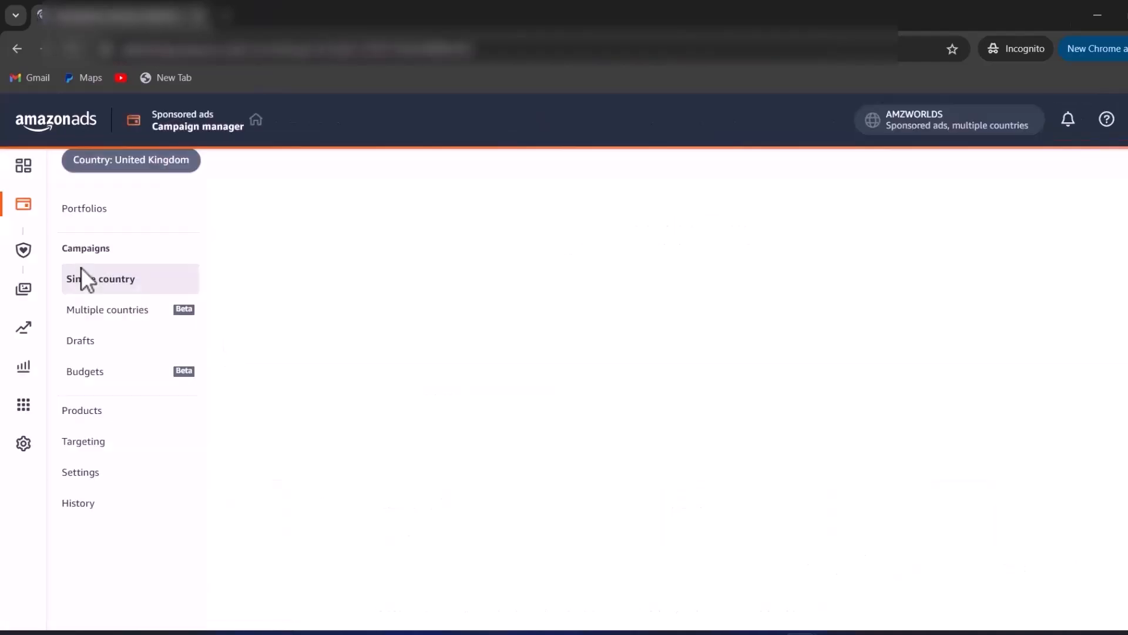
pyautogui.scroll(-1, 588, 352)
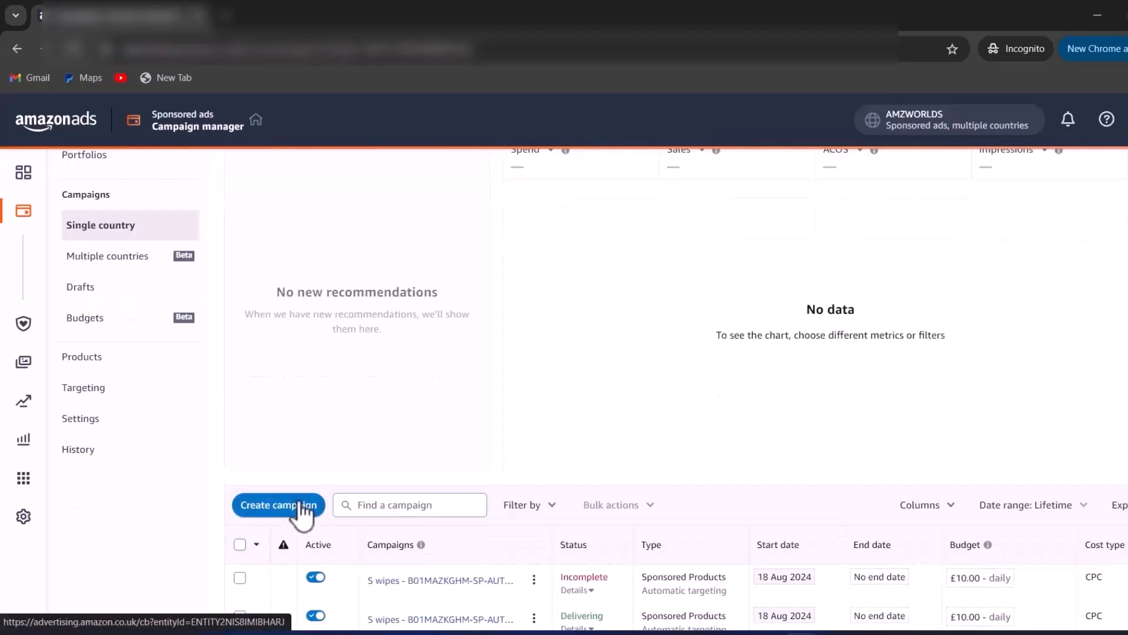
pyautogui.scroll(-2, 303, 510)
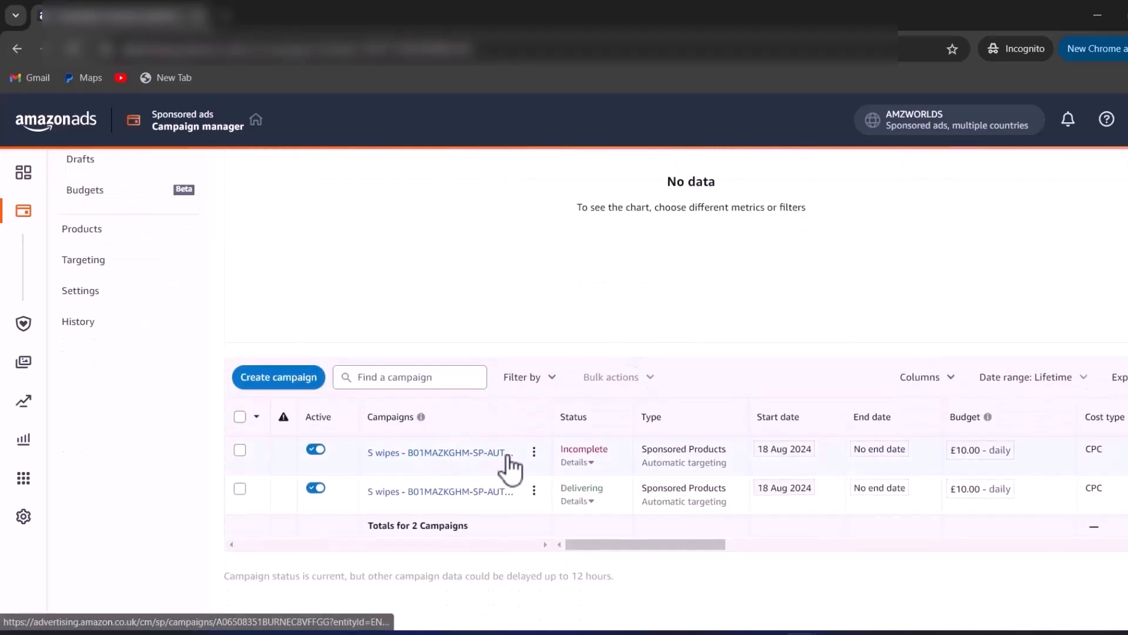
pyautogui.click(577, 463)
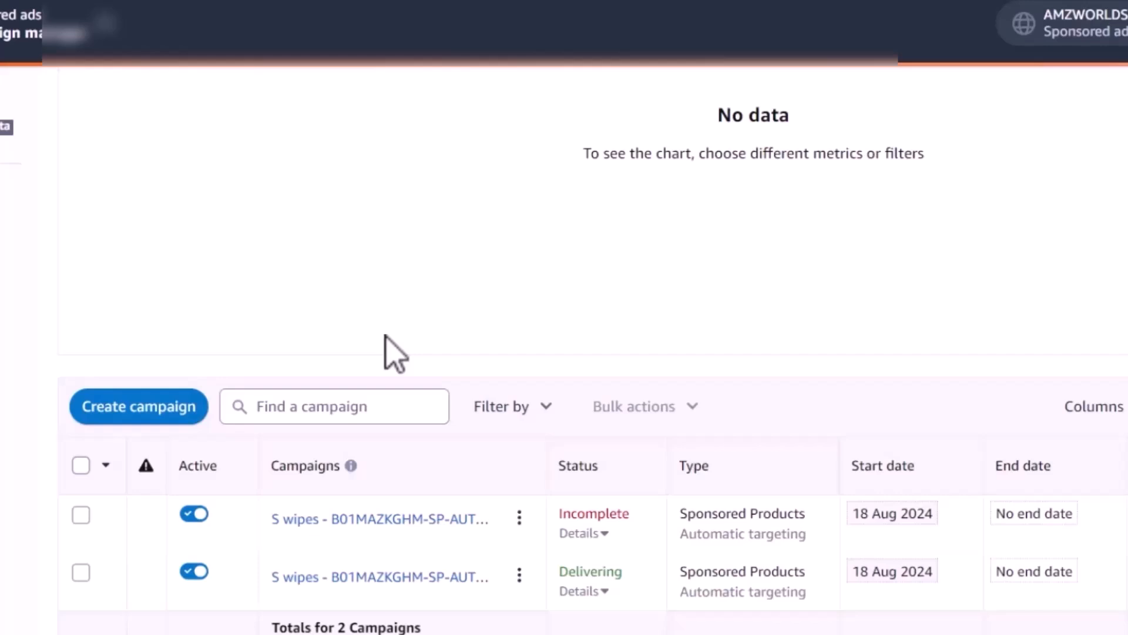
# Search the campaign list for "AU", search for "MA" instead, and clear the search.
pyautogui.click(320, 406)
pyautogui.write('AU')
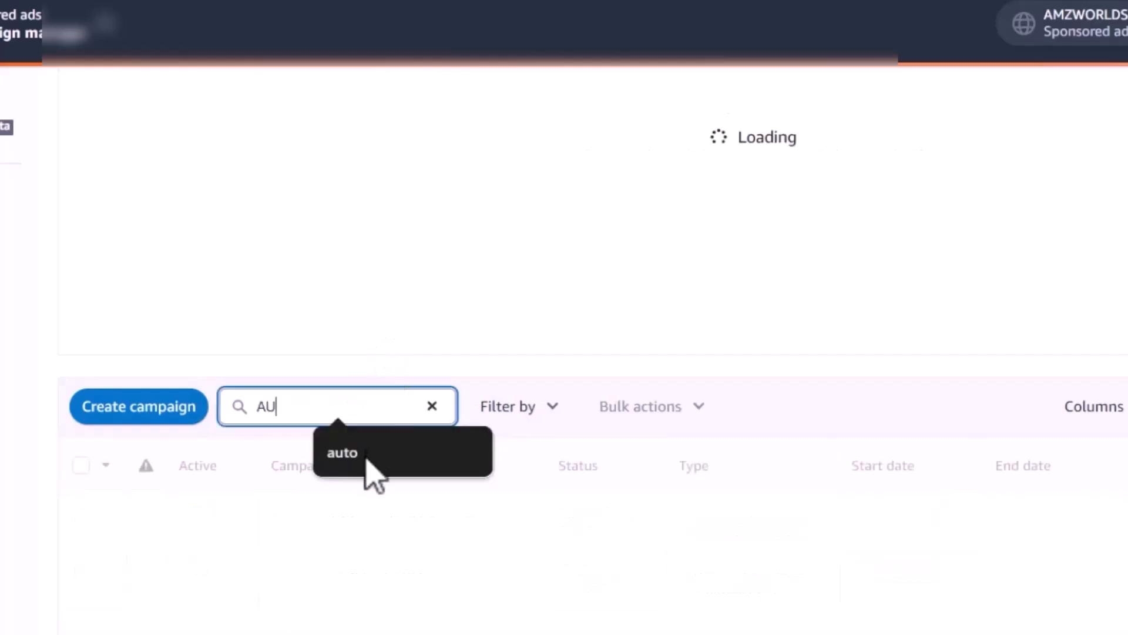
pyautogui.click(366, 459)
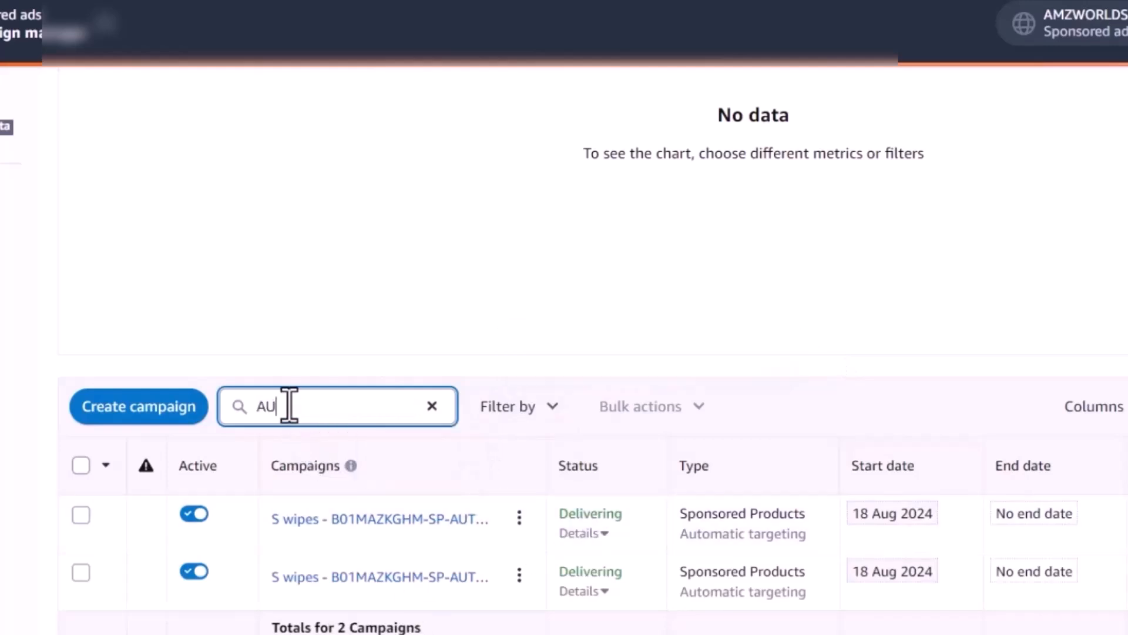
pyautogui.press('BackSpace')
pyautogui.write('MAN')
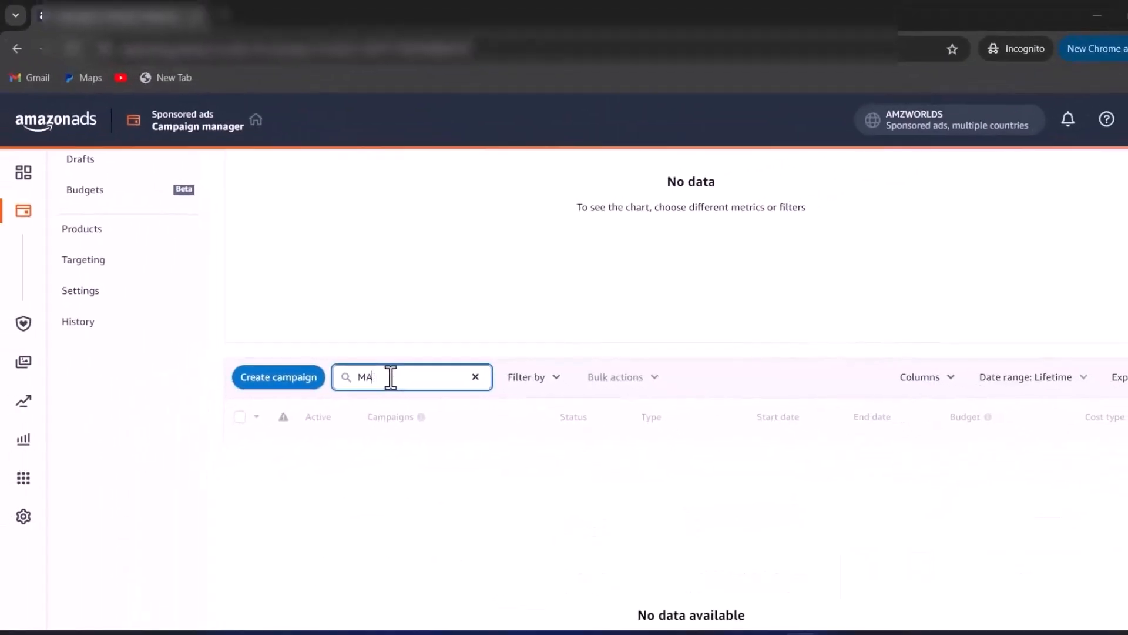
pyautogui.press('BackSpace')
pyautogui.press('BackSpace')
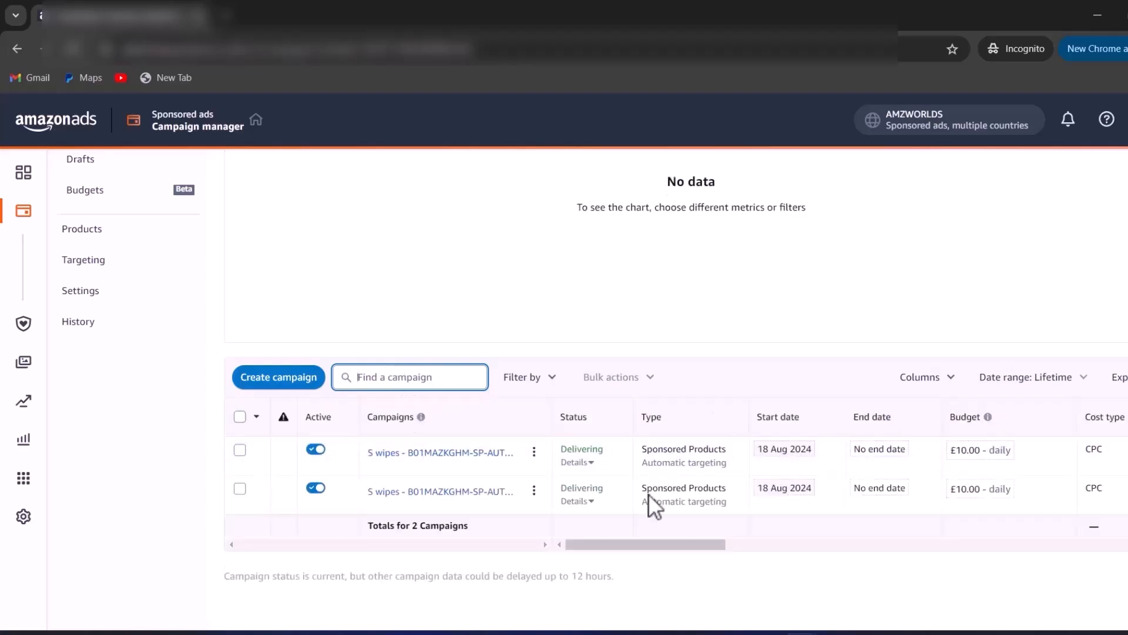
# Customise the campaign table's columns by adding Impressions, Clicks, Clickthrough rate (CTR), Cost-per-click (CPC) and Advertising cost of sales (ACOS).
pyautogui.moveTo(654, 541); pyautogui.dragTo(1035, 543)
pyautogui.hscroll(3, 1035, 543)
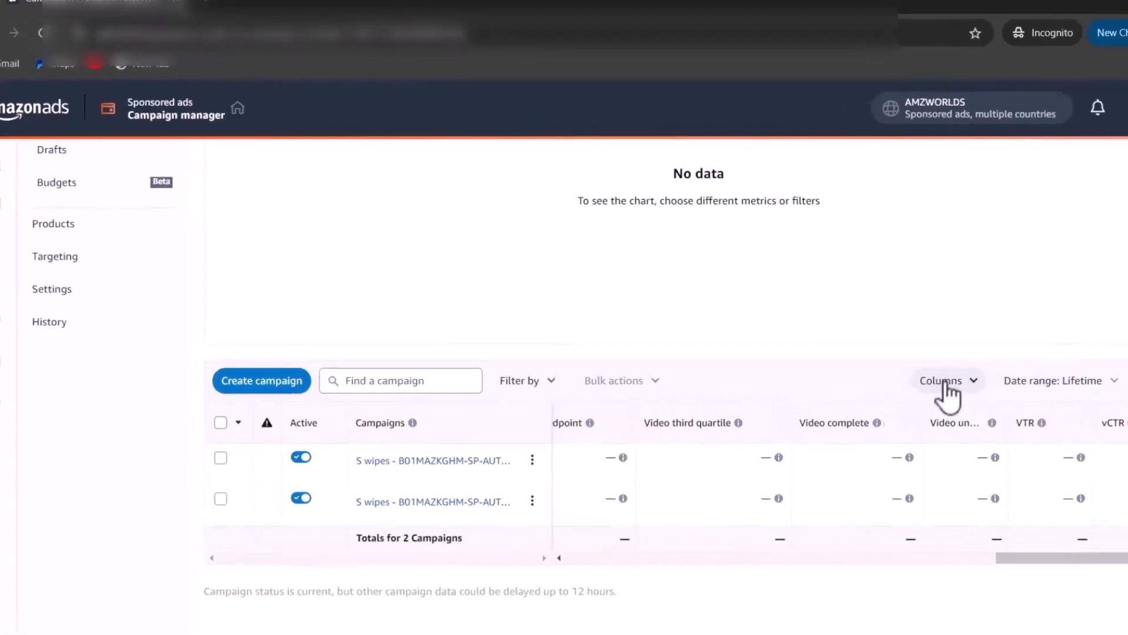
pyautogui.click(943, 382)
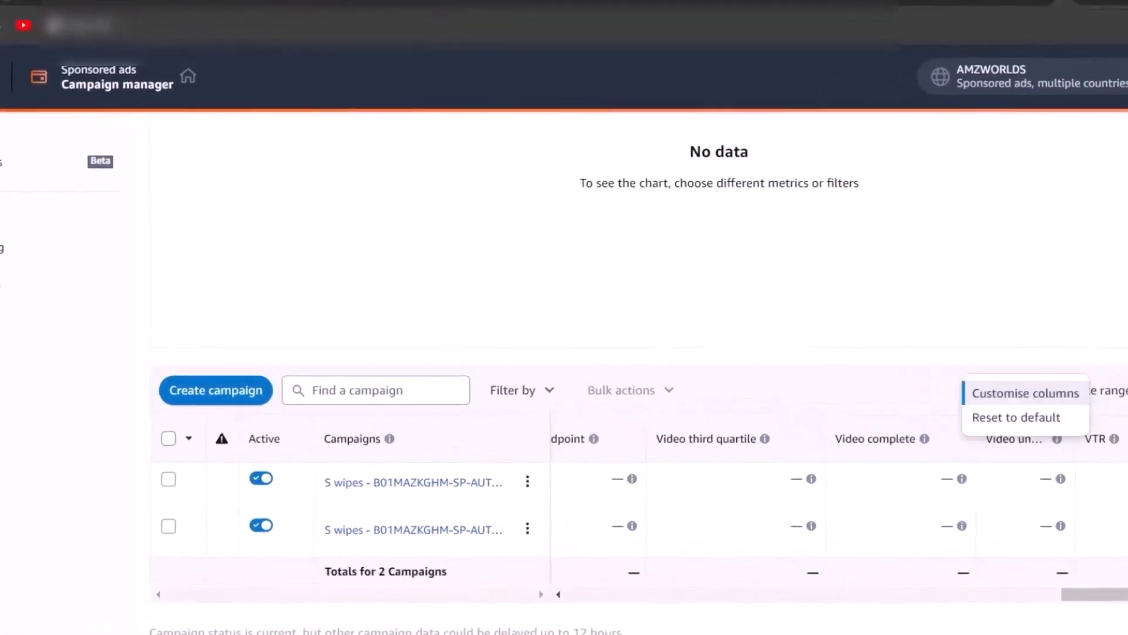
pyautogui.click(1025, 393)
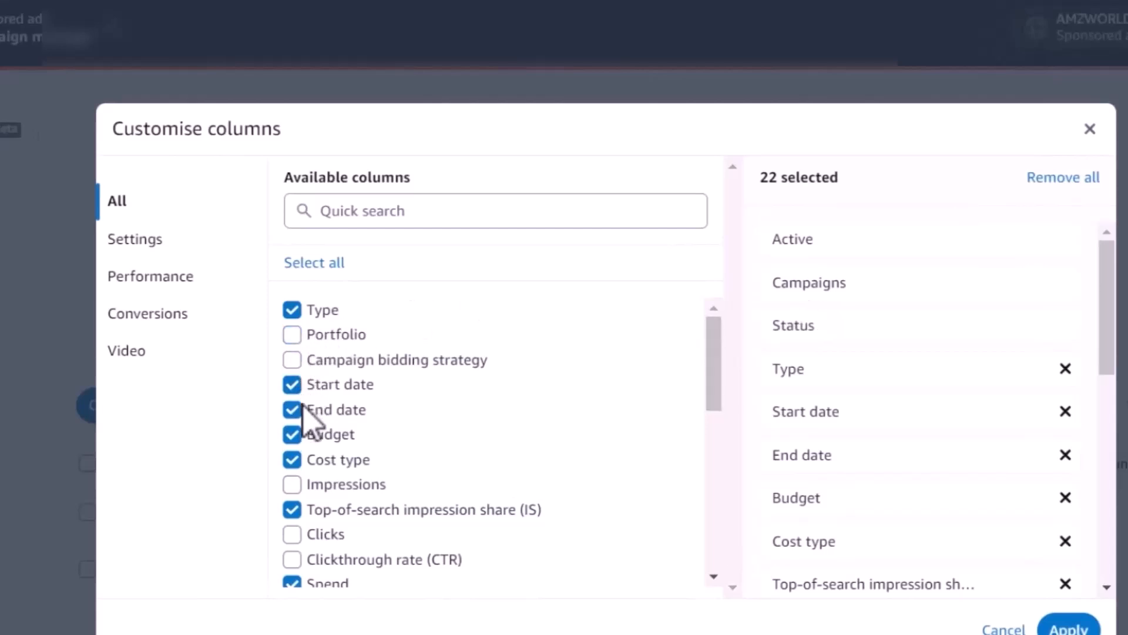
pyautogui.click(292, 484)
pyautogui.click(292, 533)
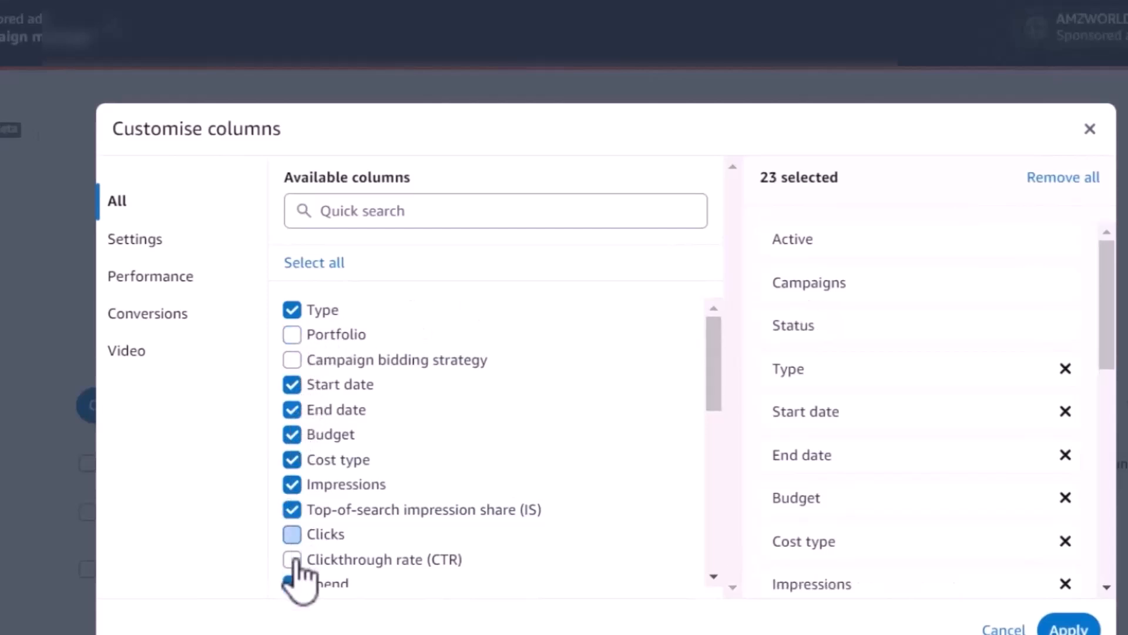
pyautogui.click(340, 560)
pyautogui.scroll(-1, 713, 417)
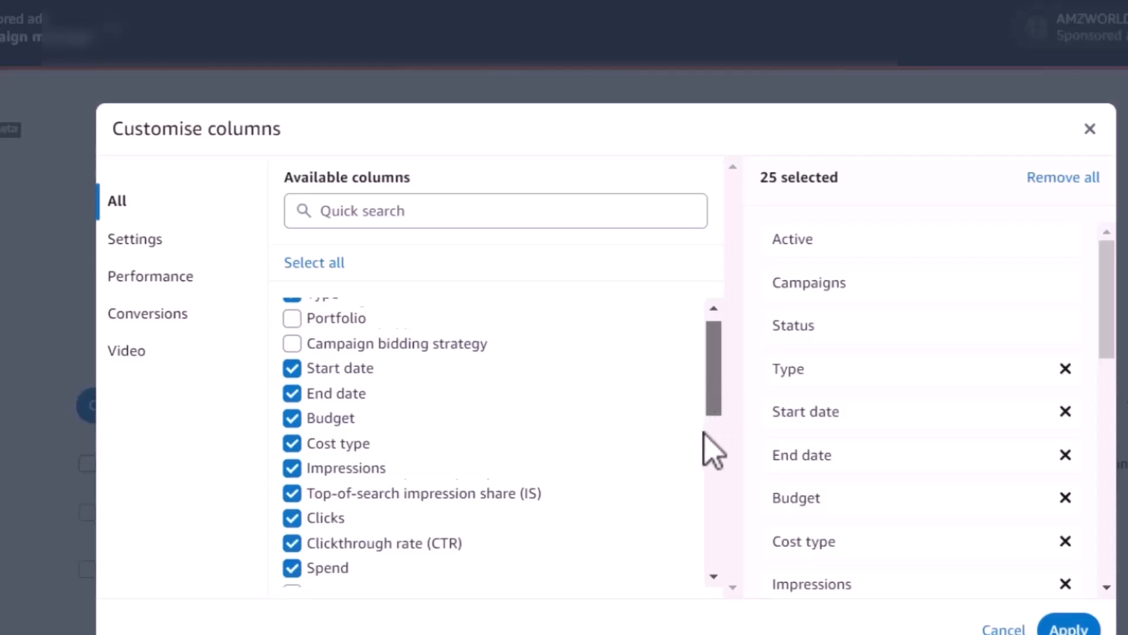
pyautogui.scroll(-2, 713, 461)
pyautogui.click(292, 403)
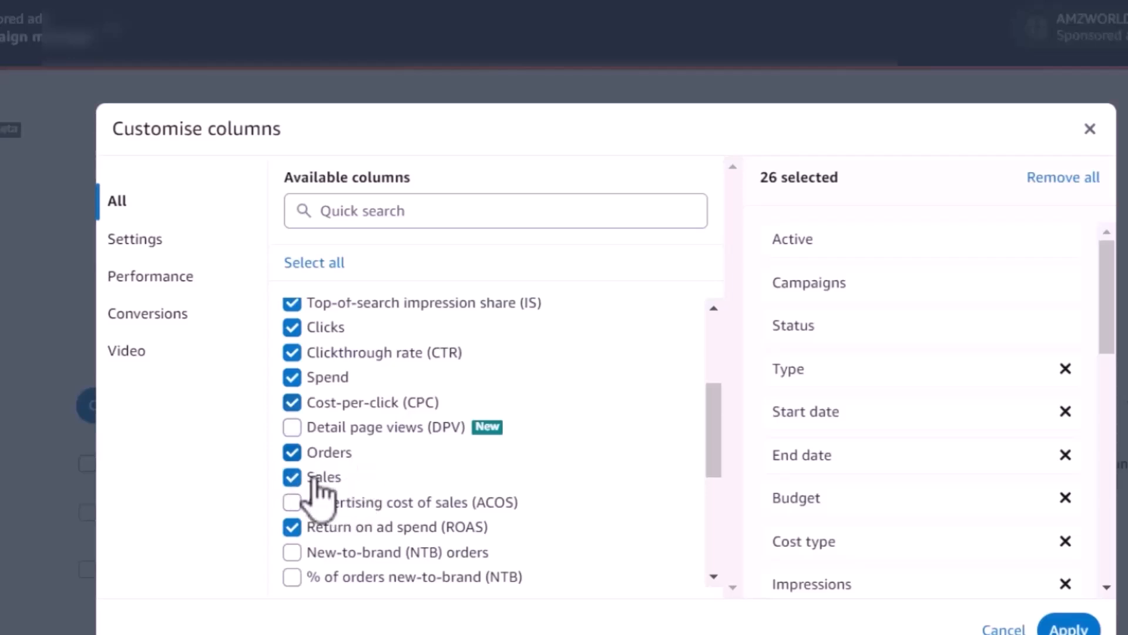
pyautogui.click(293, 503)
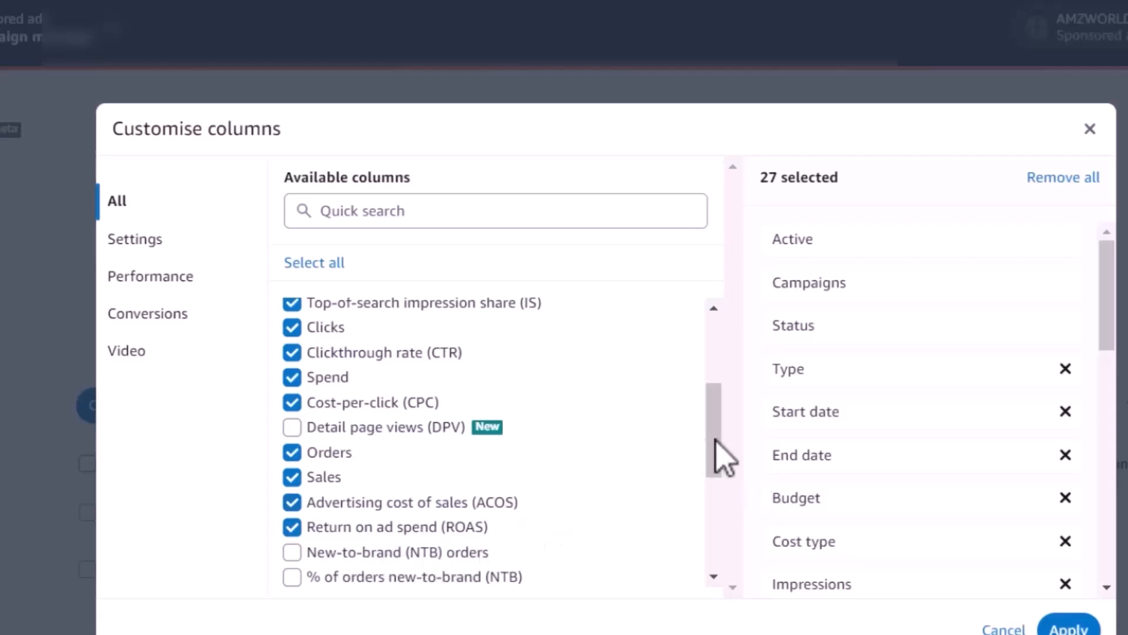
# Remove the Viewable impressions, VCPM and video metric columns from the selection and apply the customised column set.
pyautogui.moveTo(724, 458); pyautogui.dragTo(713, 584)
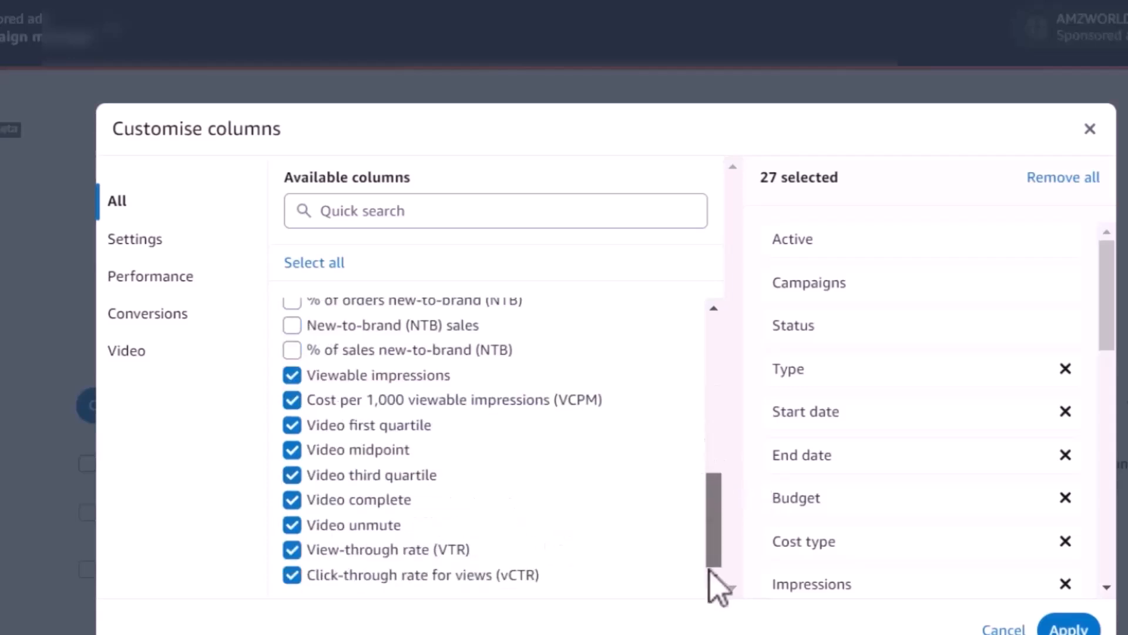
pyautogui.click(292, 376)
pyautogui.click(292, 400)
pyautogui.click(292, 425)
pyautogui.click(292, 450)
pyautogui.click(294, 475)
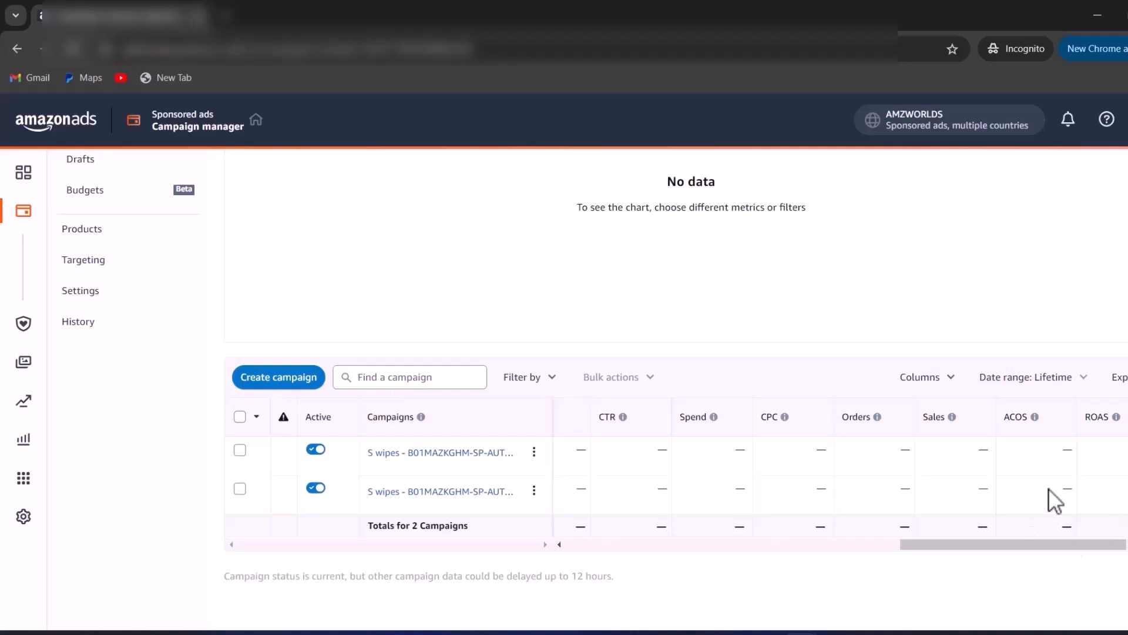
# Examine the targeting groups, their statuses and bids in the LOOSE campaign's ad group.
pyautogui.click(428, 454)
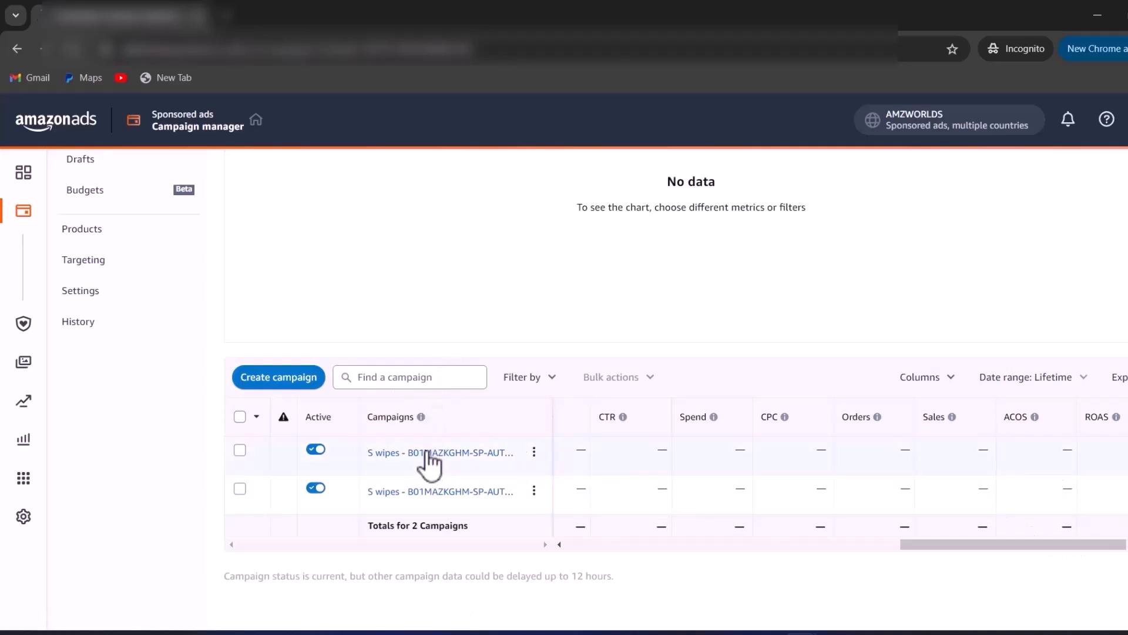
pyautogui.scroll(-3, 678, 550)
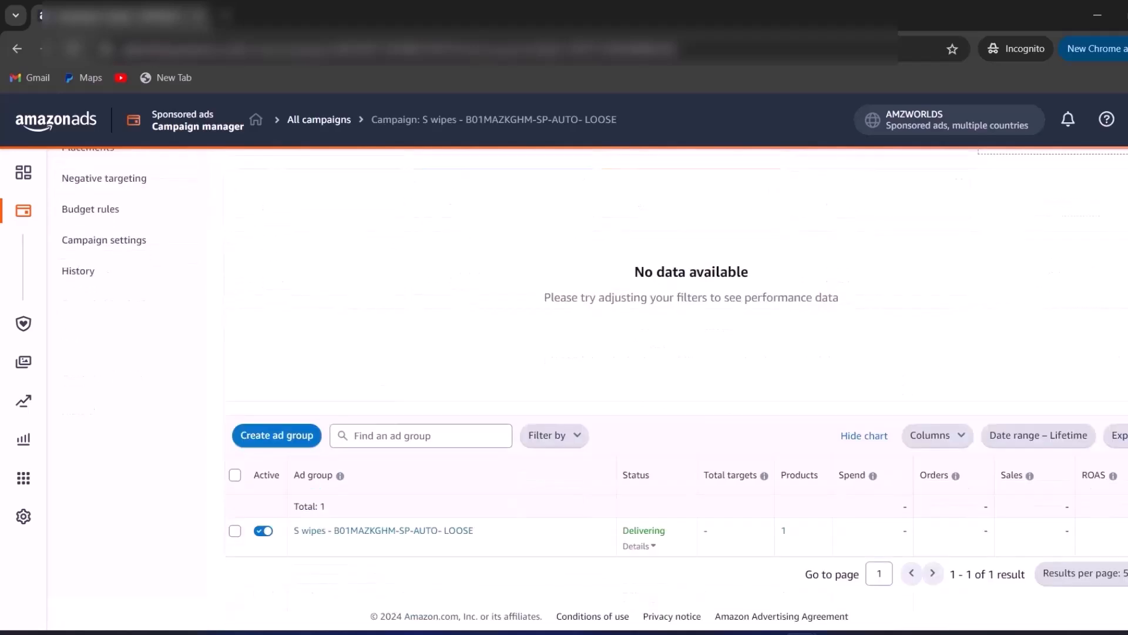
pyautogui.click(382, 529)
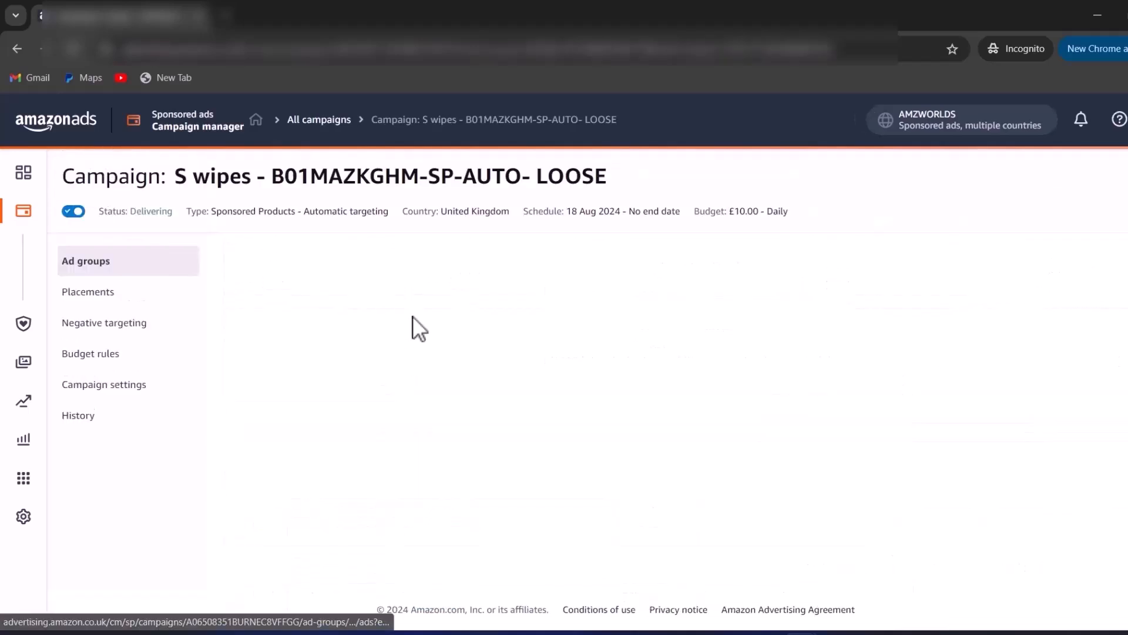
pyautogui.scroll(-5, 714, 396)
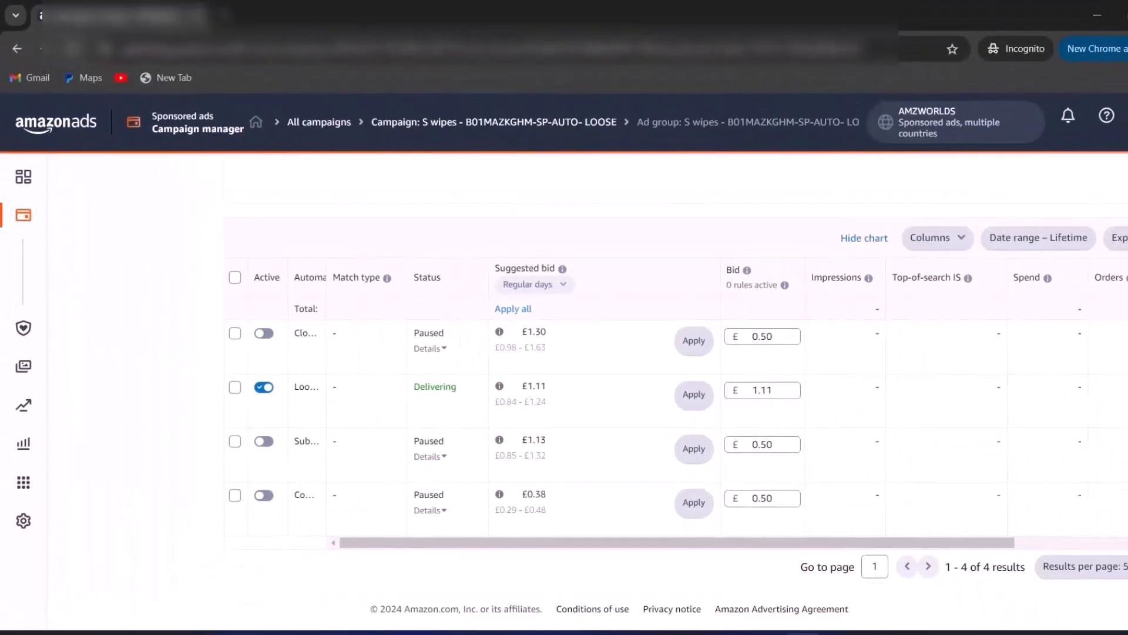
pyautogui.scroll(6, 139, 154)
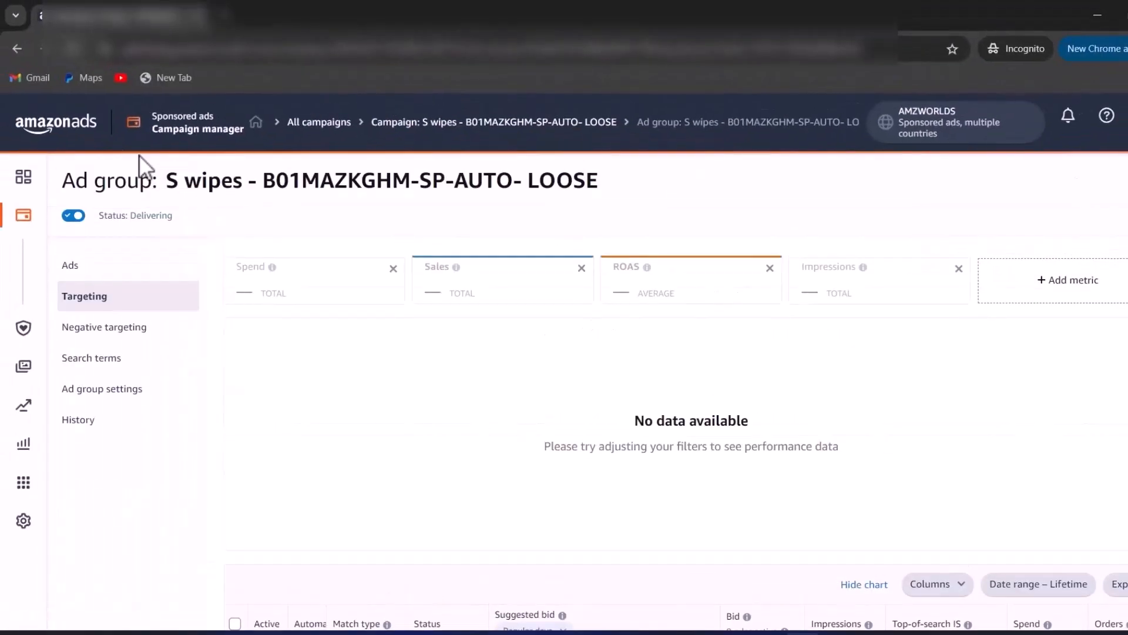
# Return to the campaign list and pause the "S wipes - B01MAZKGHM-SP-AUTO- CLOSE" campaign.
pyautogui.click(196, 127)
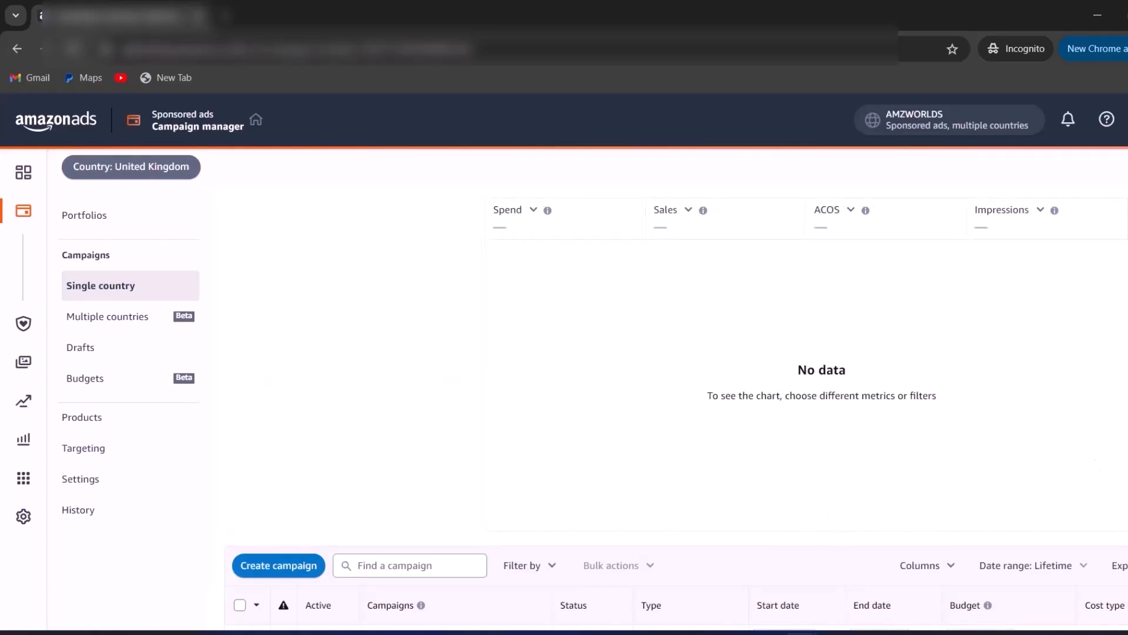
pyautogui.scroll(-2, 676, 353)
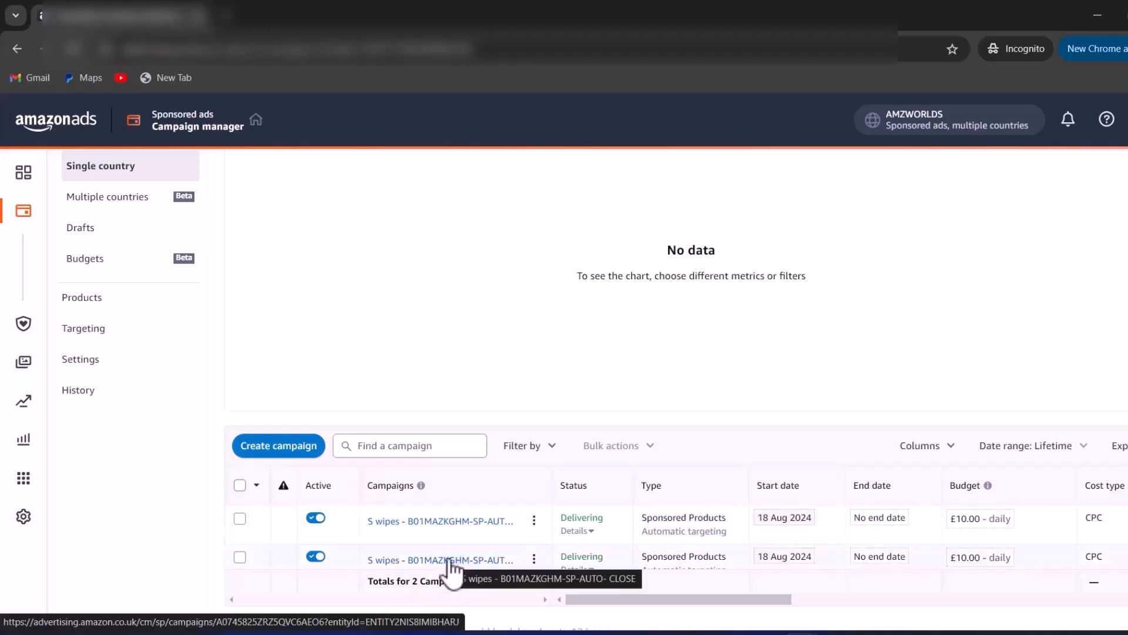
pyautogui.click(315, 556)
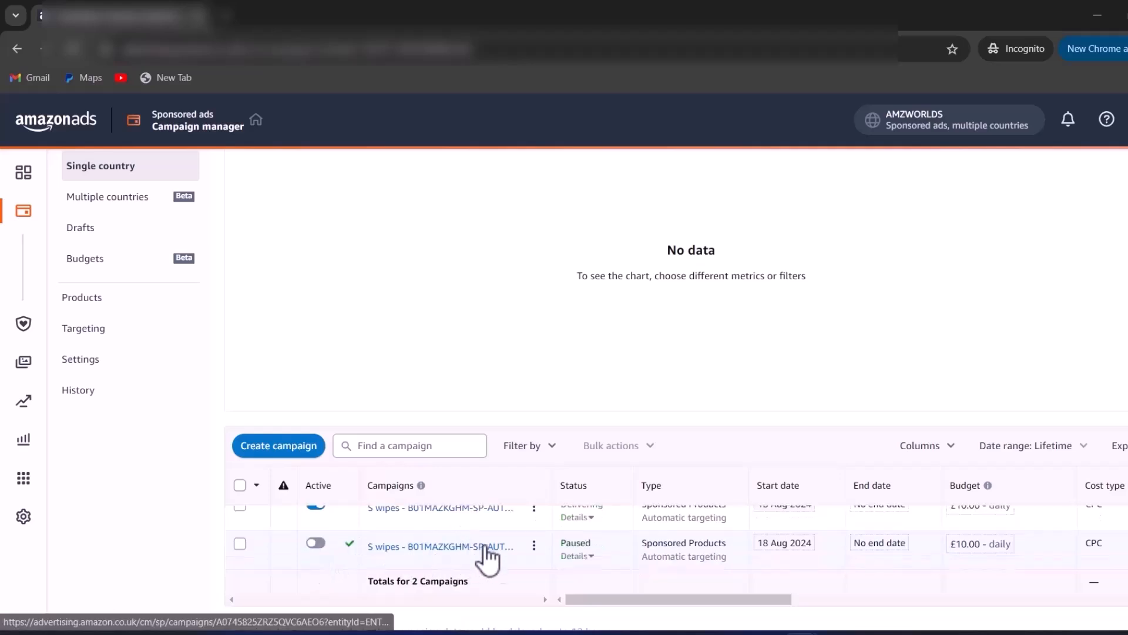